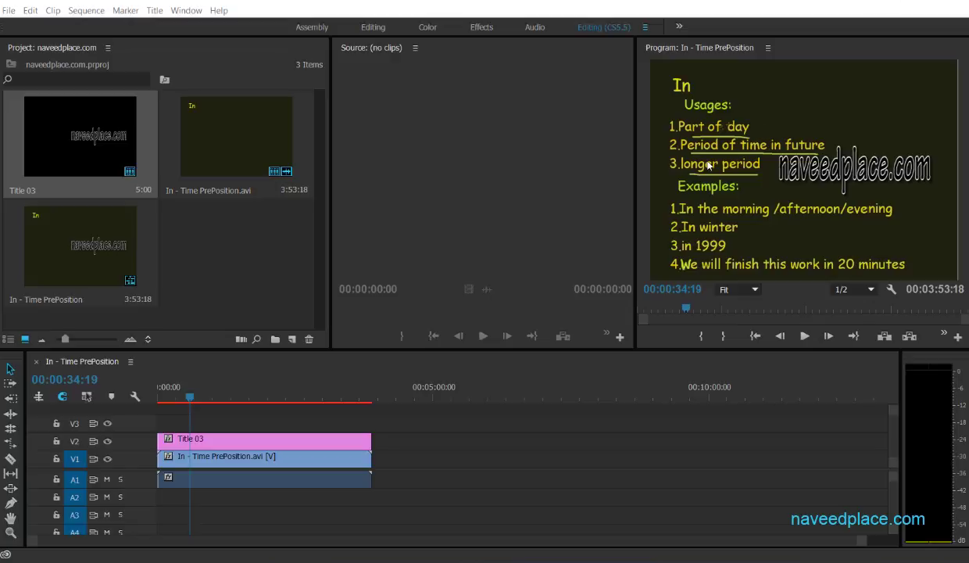
Step: Look over the Edit menu, then undo until the In - Time PrePosition sequence is gone
{"action": "left_click", "coordinate": [29, 11]}
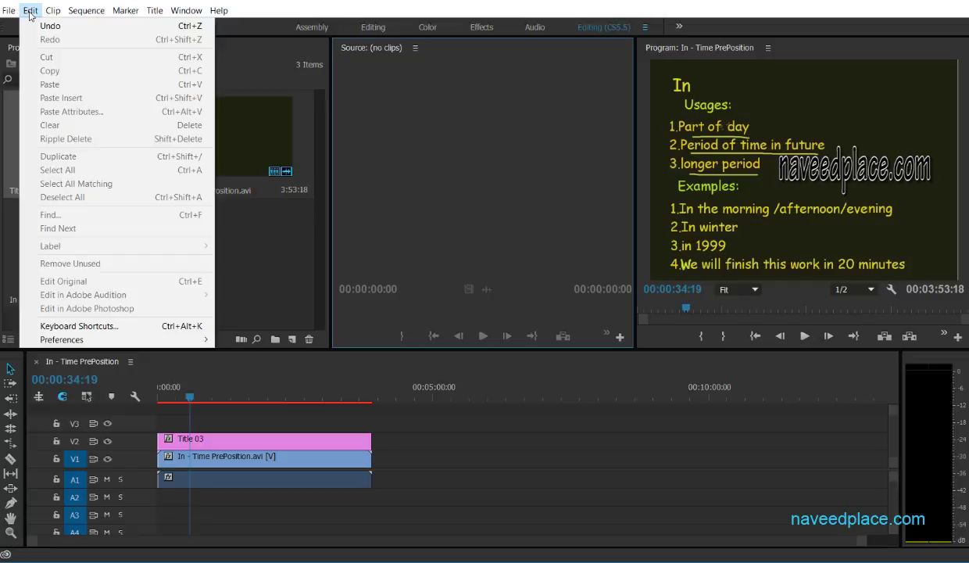
{"action": "left_click", "coordinate": [292, 255]}
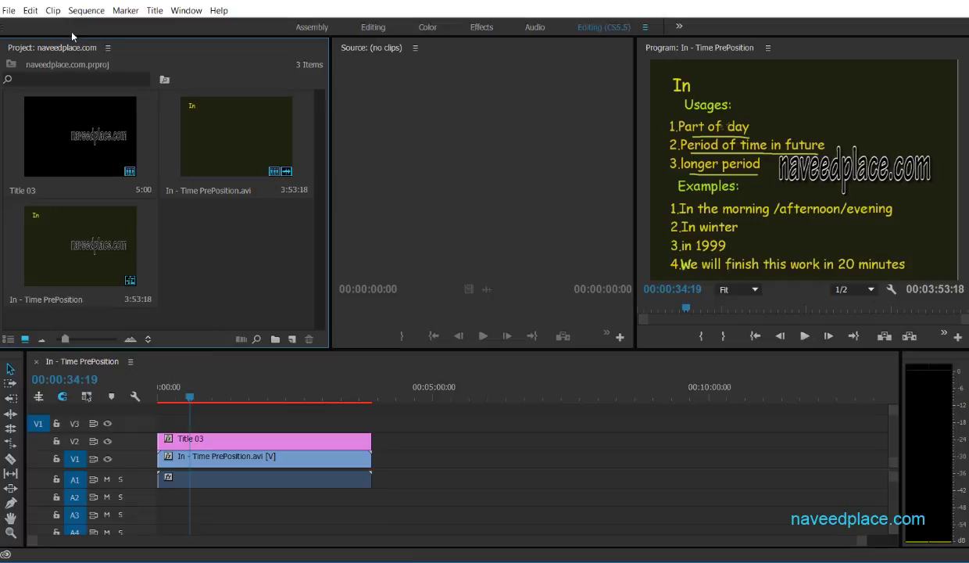
{"action": "left_click", "coordinate": [31, 10]}
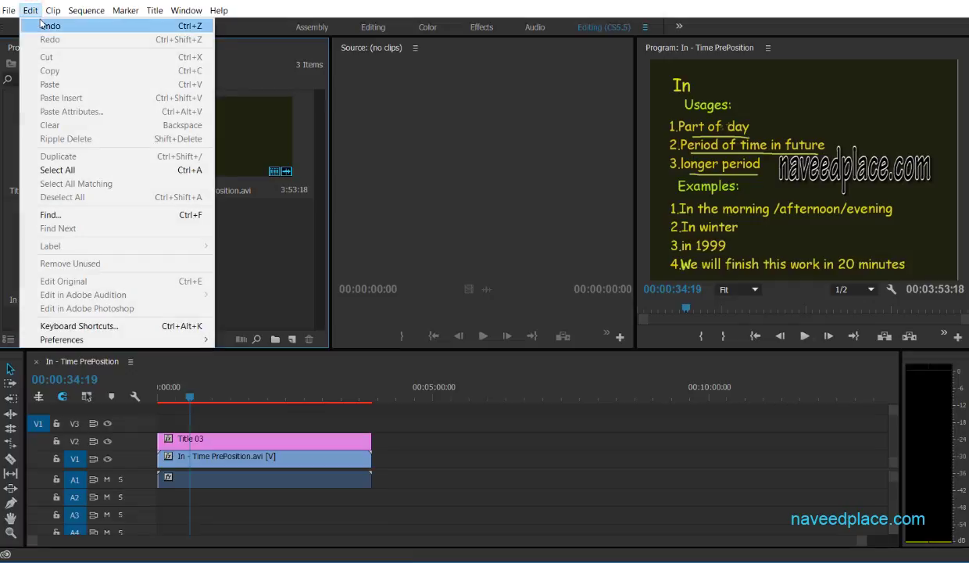
{"action": "left_click", "coordinate": [41, 25]}
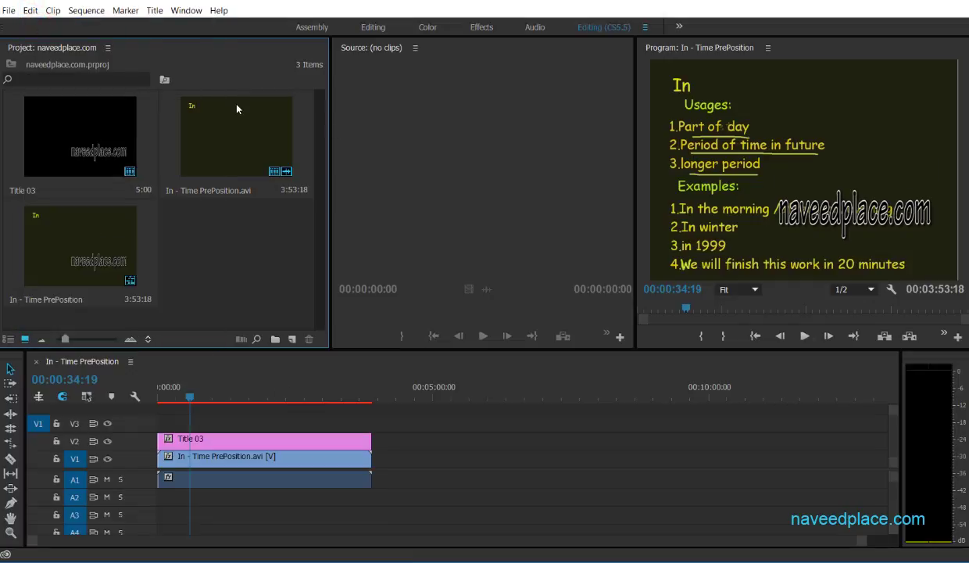
{"action": "left_click", "coordinate": [30, 10]}
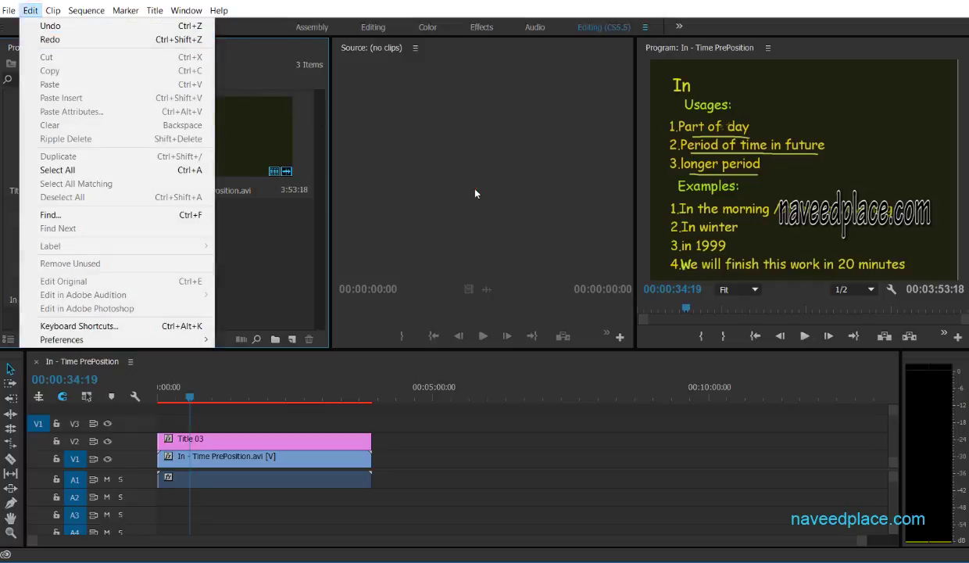
{"action": "key", "text": "Escape"}
{"action": "key", "text": "ctrl+z"}
{"action": "key", "text": "ctrl+z"}
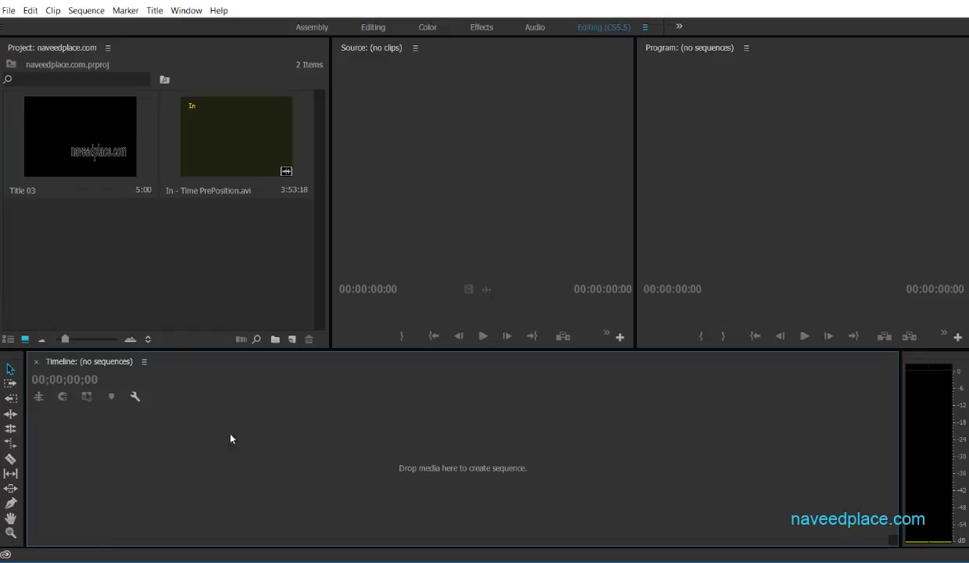
Step: Apply Edit > Redo four times to bring back the In - Time PrePosition sequence
{"action": "mouse_move", "coordinate": [82, 133]}
{"action": "left_mouse_down"}
{"action": "mouse_move", "coordinate": [173, 363]}
{"action": "mouse_move", "coordinate": [356, 339]}
{"action": "left_mouse_up"}
{"action": "left_click", "coordinate": [30, 10]}
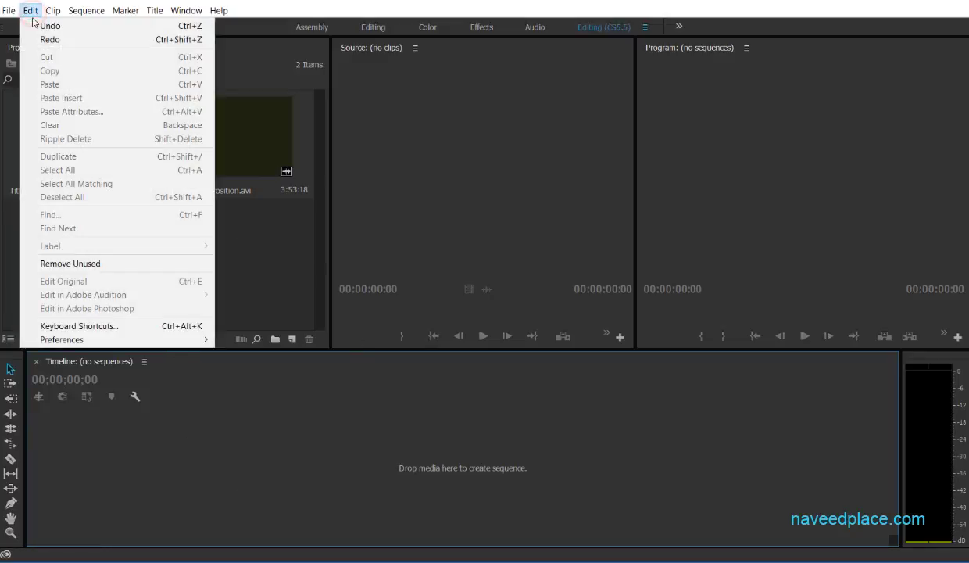
{"action": "left_click", "coordinate": [46, 37]}
{"action": "left_click", "coordinate": [30, 10]}
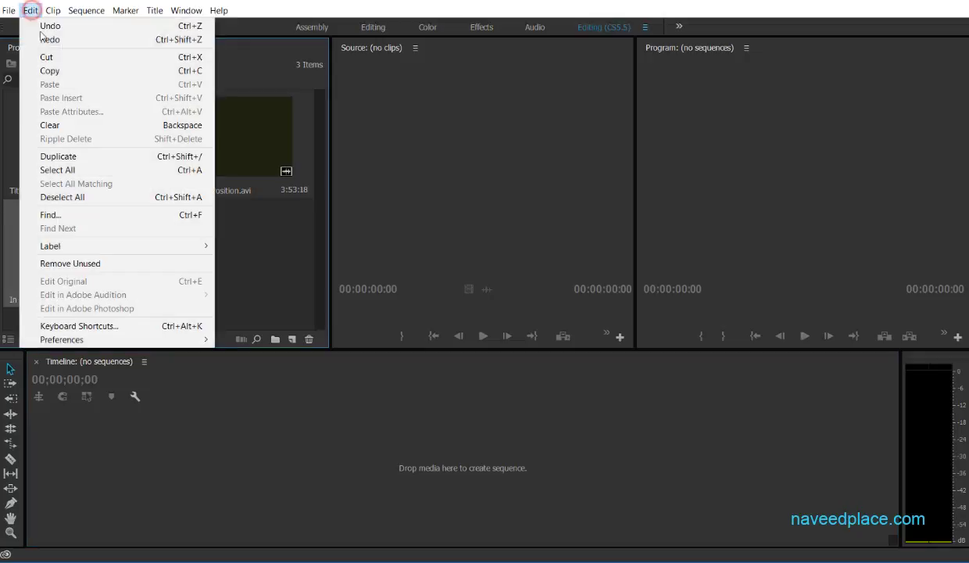
{"action": "left_click", "coordinate": [44, 38]}
{"action": "left_click", "coordinate": [29, 10]}
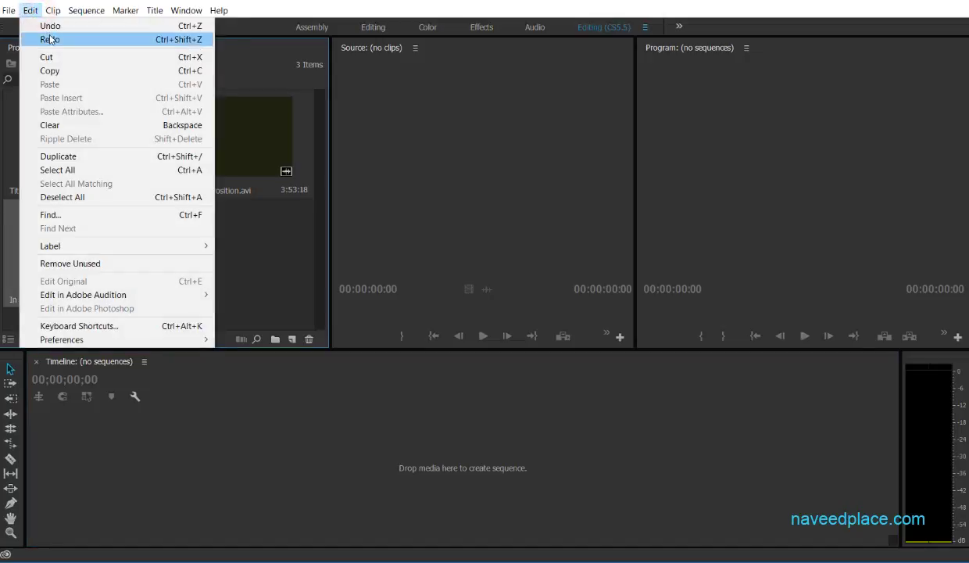
{"action": "left_click", "coordinate": [45, 38]}
{"action": "left_click", "coordinate": [273, 304]}
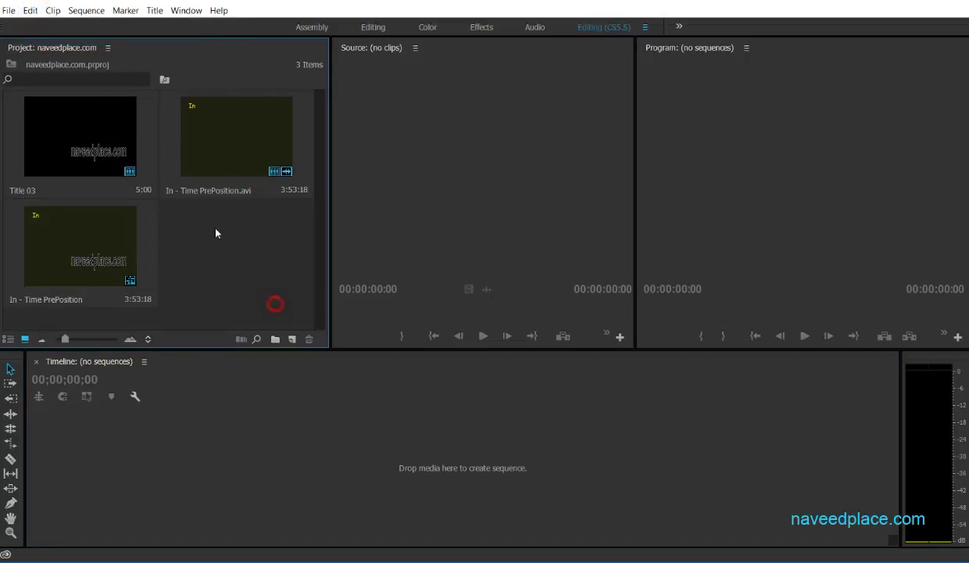
{"action": "left_click", "coordinate": [30, 11]}
{"action": "left_click", "coordinate": [43, 39]}
{"action": "left_click", "coordinate": [29, 11]}
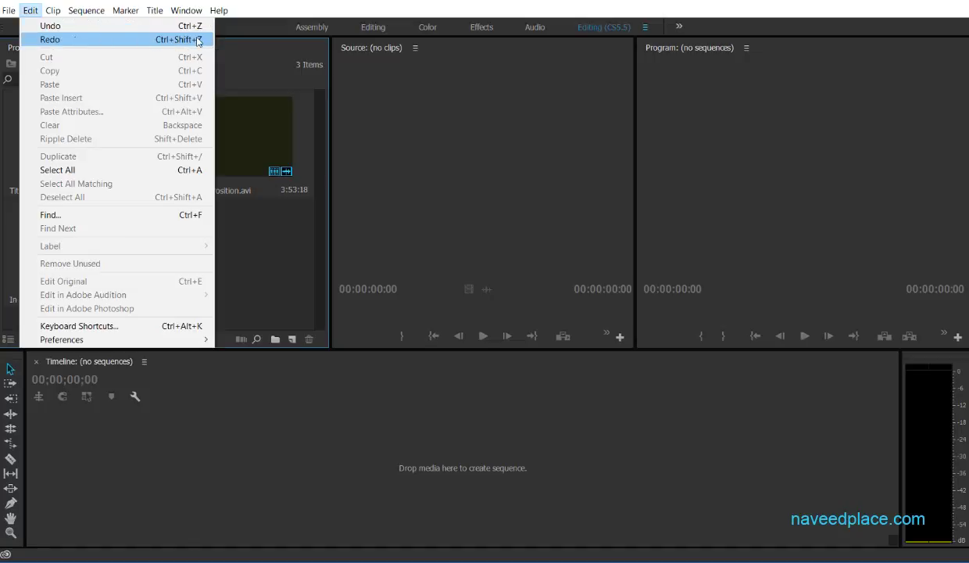
{"action": "left_click", "coordinate": [270, 251]}
Step: Delete both In - Time PrePosition items, leaving Title 03 selected as the only project item
{"action": "left_click", "coordinate": [98, 138]}
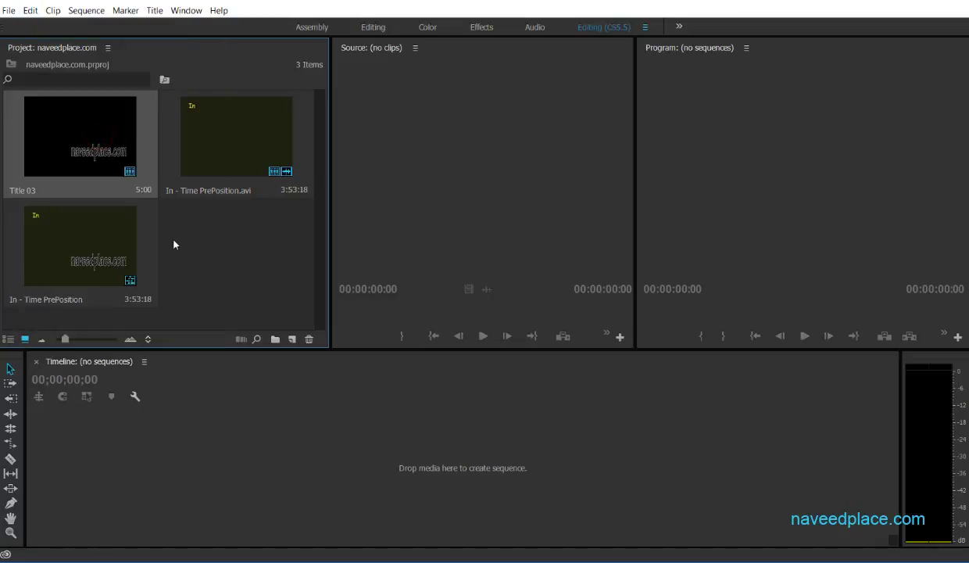
{"action": "left_click_drag", "start_coordinate": [227, 266], "coordinate": [64, 122]}
{"action": "left_click", "coordinate": [155, 231]}
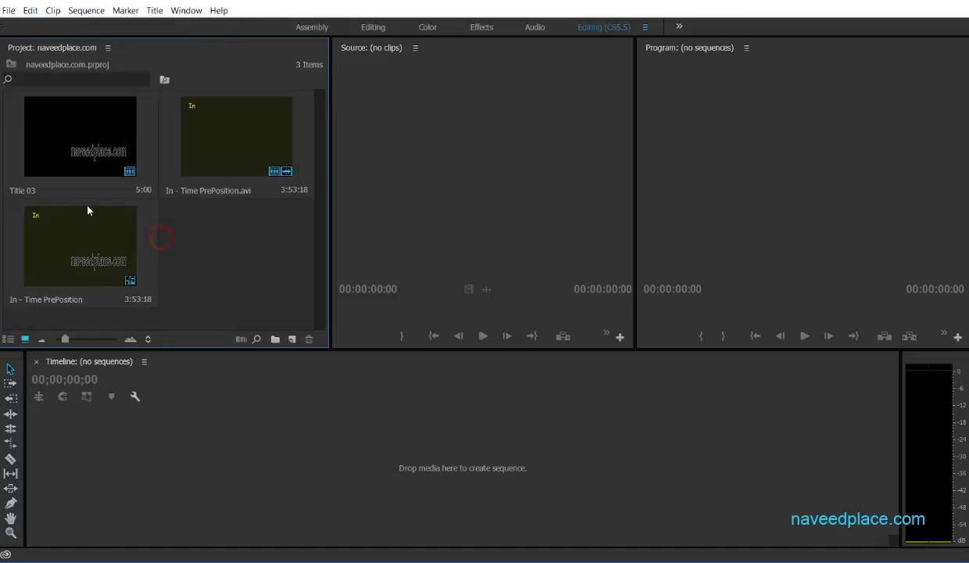
{"action": "left_click", "coordinate": [87, 209]}
{"action": "key", "text": "Delete"}
{"action": "left_click", "coordinate": [217, 141]}
{"action": "key", "text": "Delete"}
{"action": "left_click", "coordinate": [86, 149]}
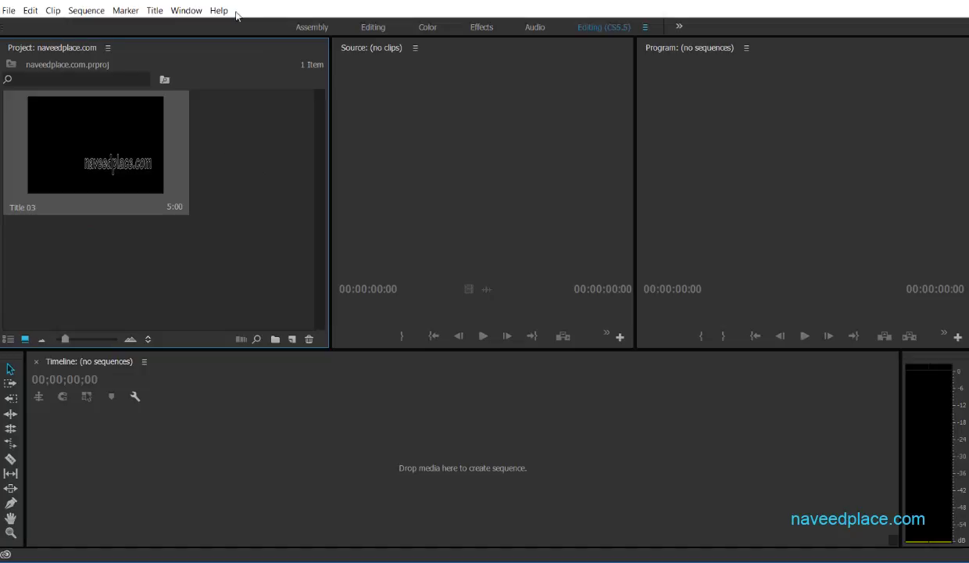
{"action": "left_click", "coordinate": [32, 11]}
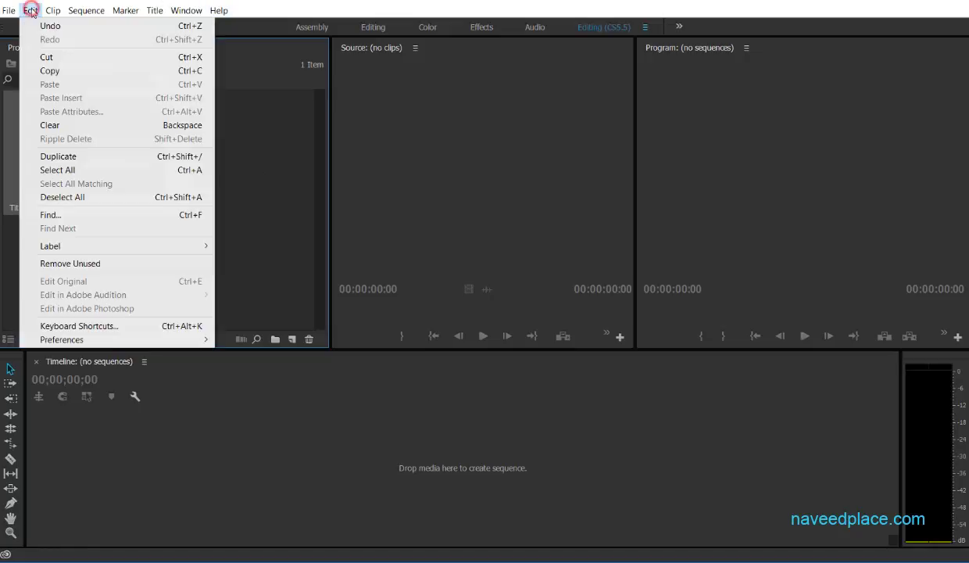
{"action": "left_click", "coordinate": [55, 73]}
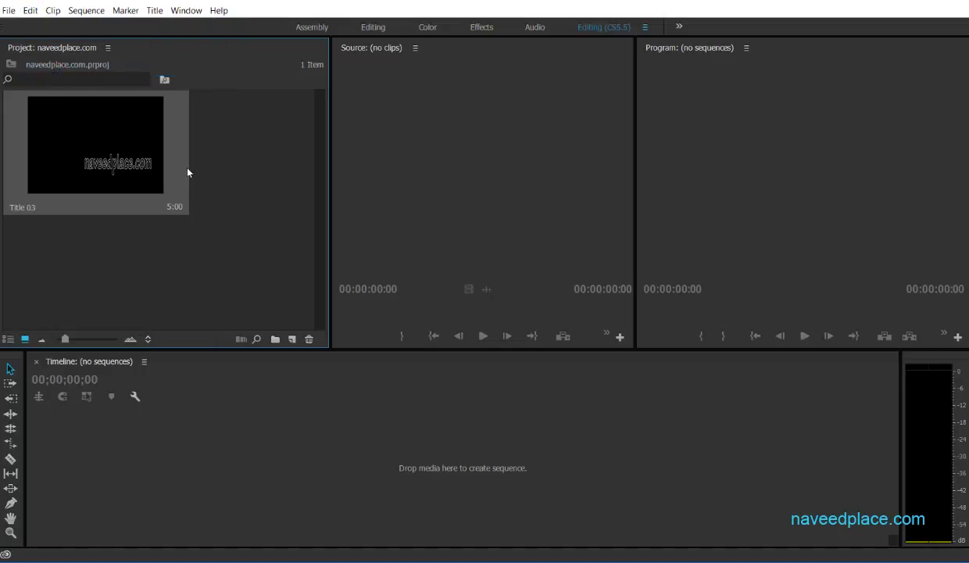
{"action": "left_click", "coordinate": [34, 11]}
{"action": "left_click", "coordinate": [49, 83]}
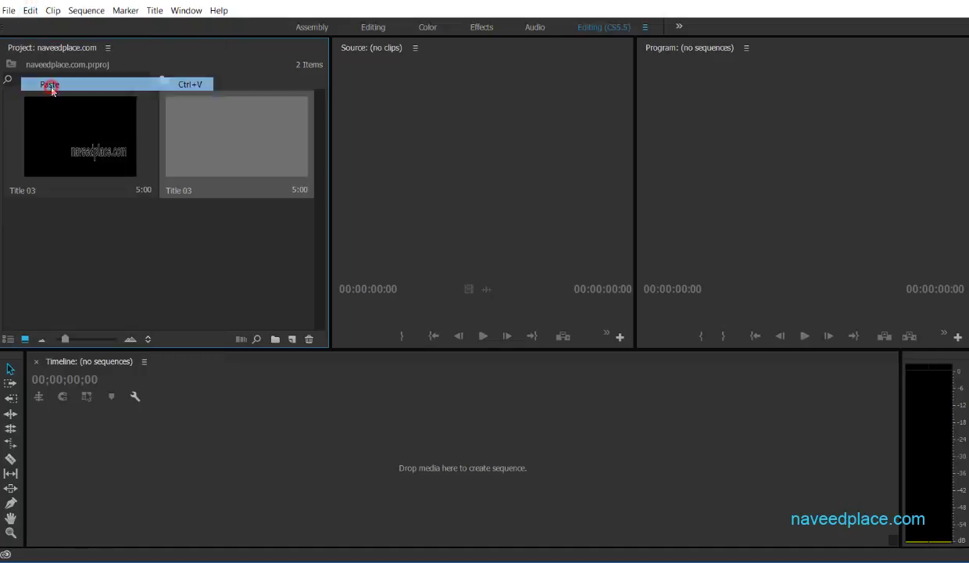
{"action": "left_click", "coordinate": [31, 11]}
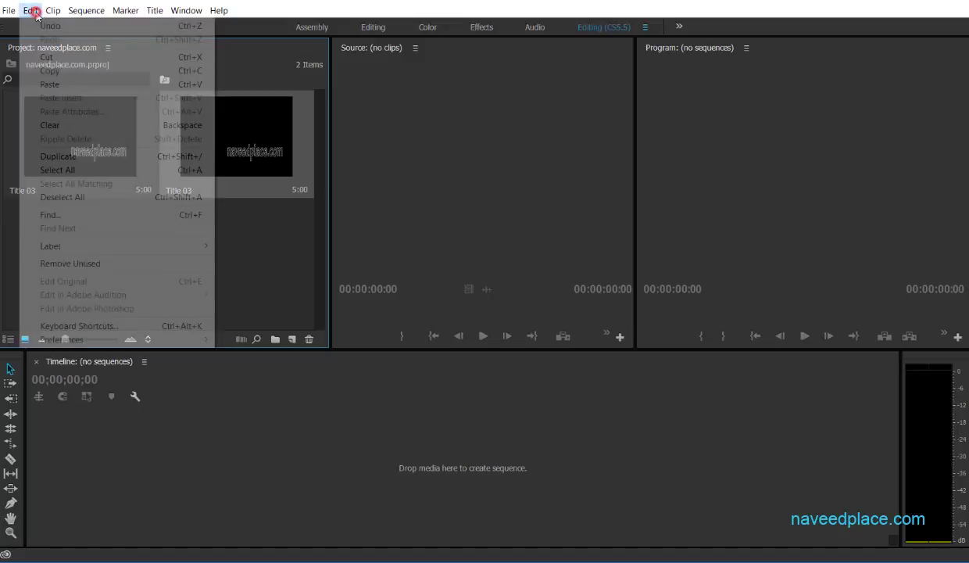
{"action": "left_click", "coordinate": [45, 84]}
{"action": "left_click", "coordinate": [32, 11]}
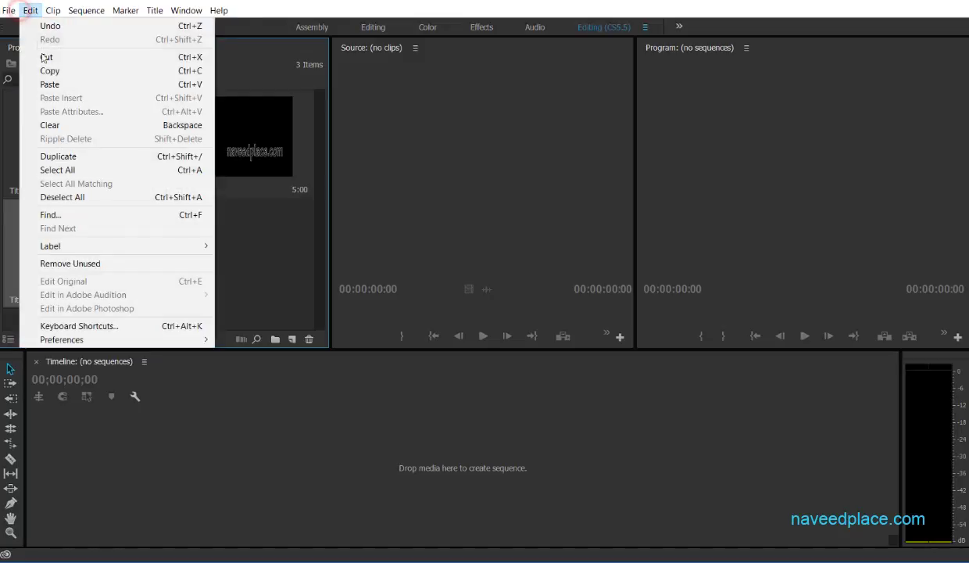
{"action": "left_click", "coordinate": [49, 84]}
{"action": "key", "text": "ctrl+z"}
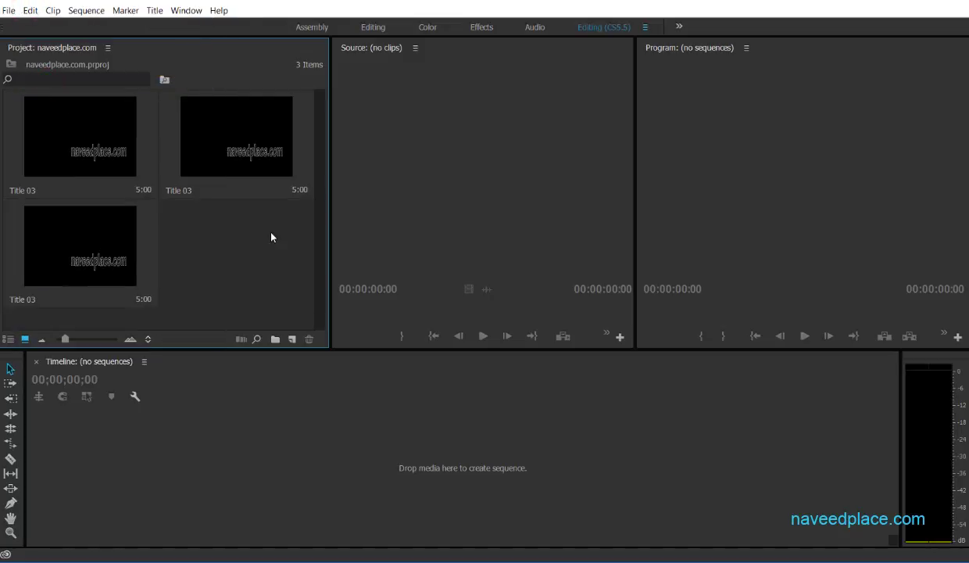
{"action": "key", "text": "ctrl+z"}
{"action": "key", "text": "ctrl+z"}
Step: Copy the Title 03 item with Edit > Copy
{"action": "left_click", "coordinate": [34, 14]}
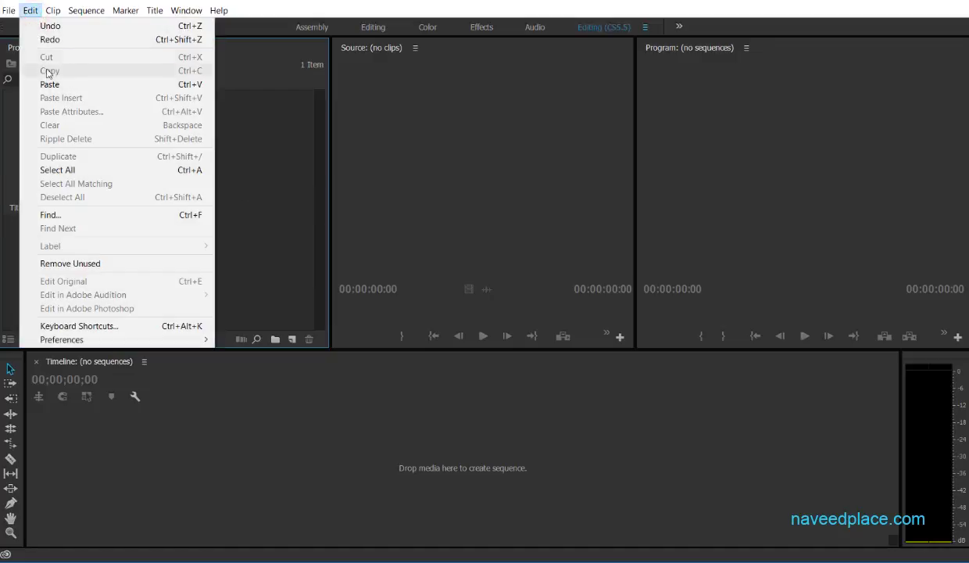
{"action": "left_click", "coordinate": [254, 160]}
{"action": "left_click", "coordinate": [119, 142]}
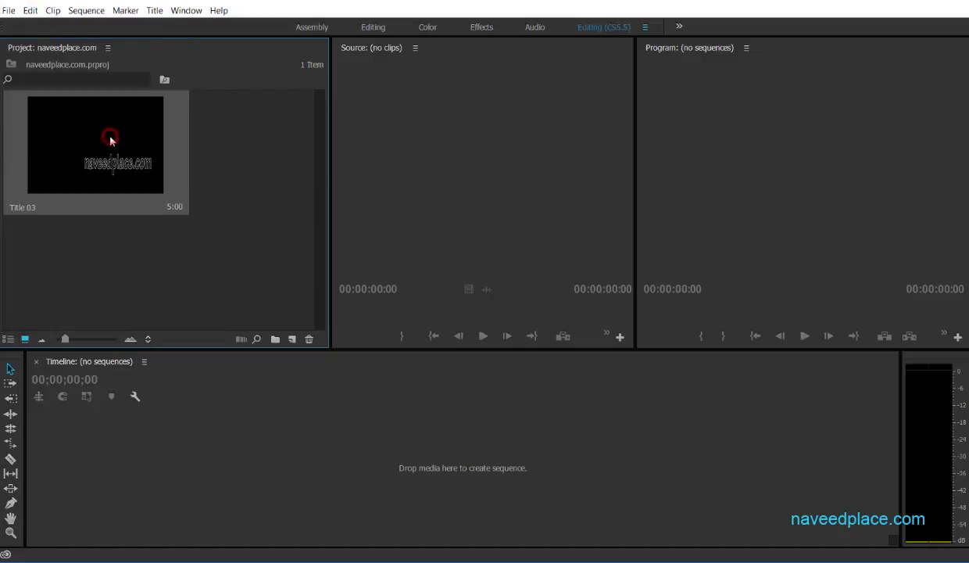
{"action": "left_click", "coordinate": [29, 11]}
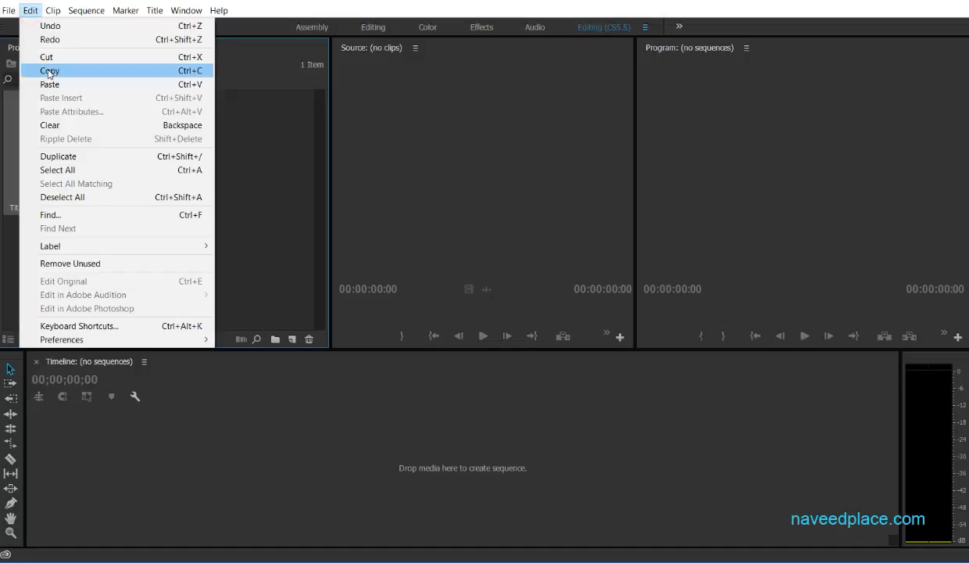
{"action": "left_click", "coordinate": [95, 71]}
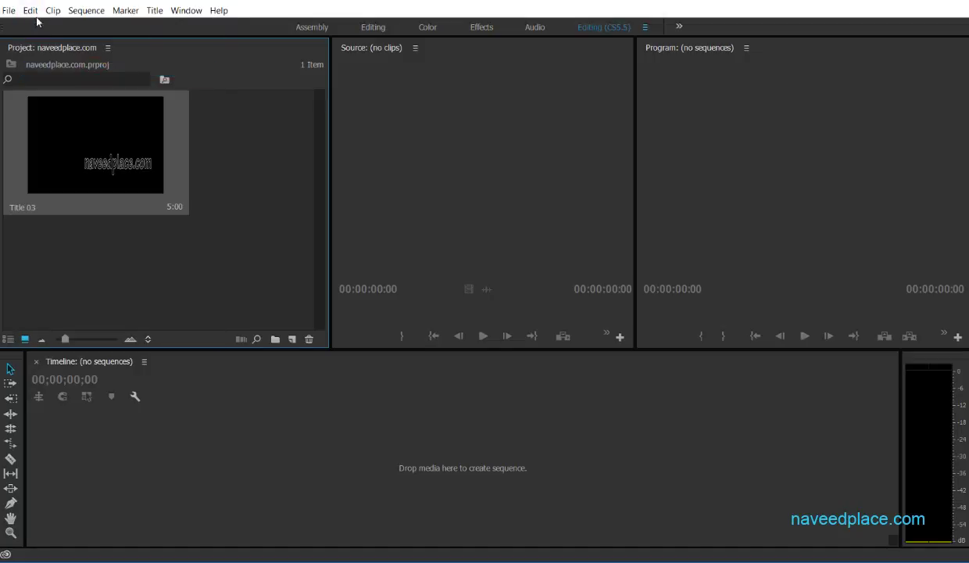
Step: Cut Title 03 with Edit > Cut, leaving the project with 0 items
{"action": "left_click", "coordinate": [33, 13]}
{"action": "left_click", "coordinate": [268, 166]}
{"action": "left_click", "coordinate": [147, 148]}
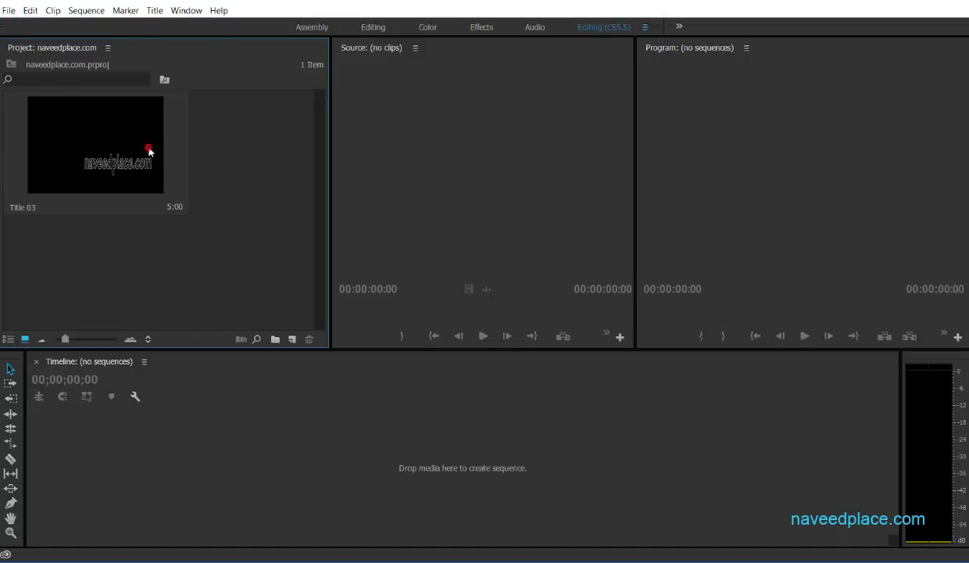
{"action": "left_click", "coordinate": [29, 11]}
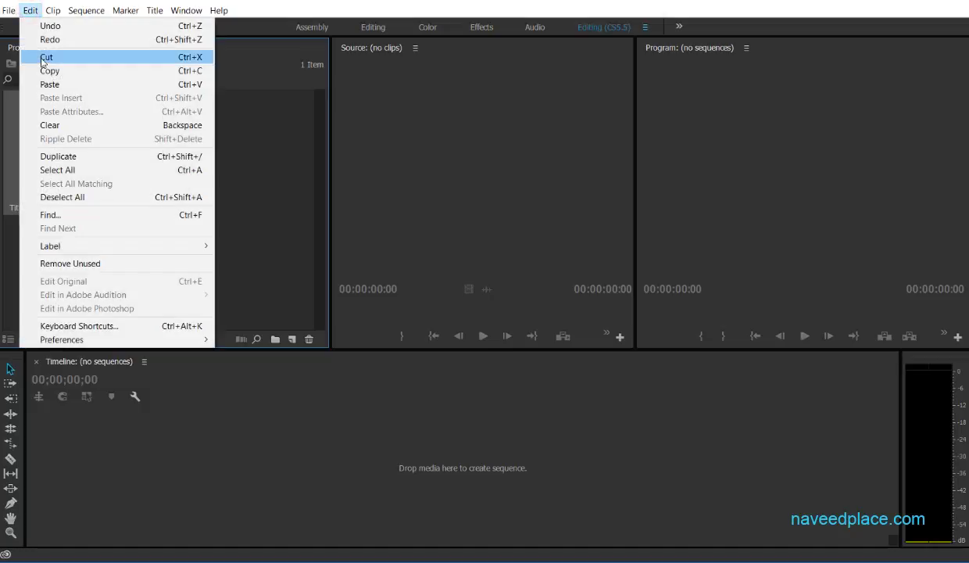
{"action": "left_click", "coordinate": [46, 58]}
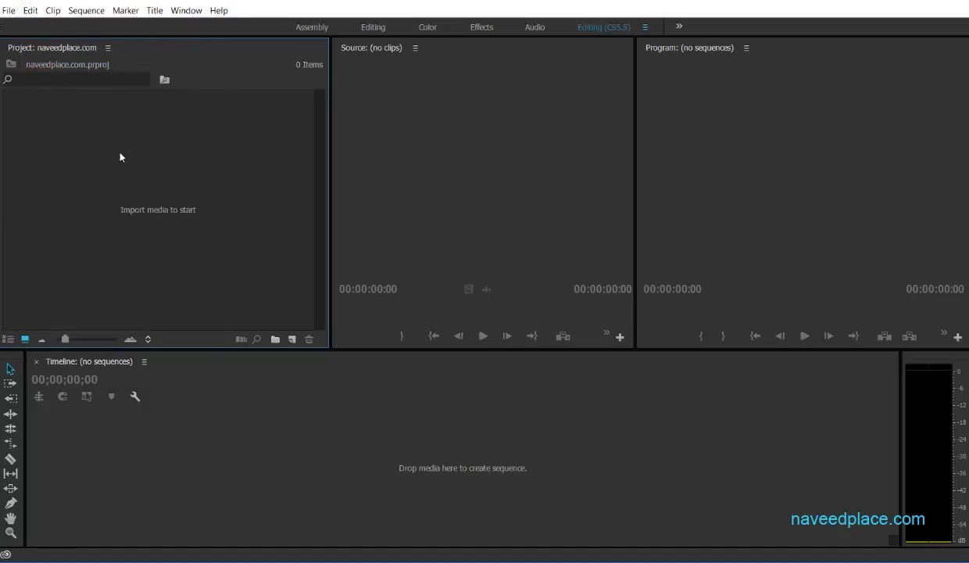
Step: Paste the Title 03 clip into the project twice from the Edit menu
{"action": "left_click", "coordinate": [32, 11]}
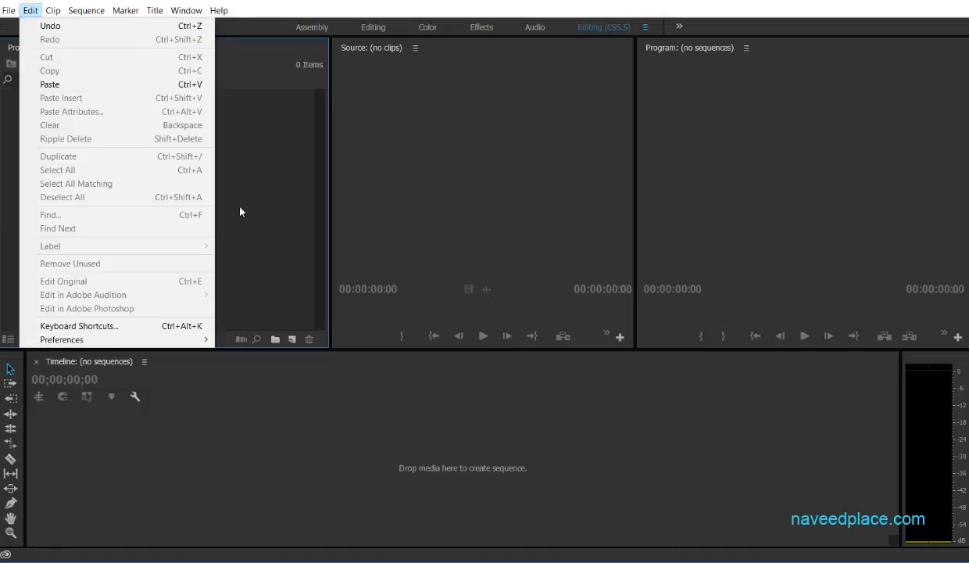
{"action": "left_click", "coordinate": [240, 209]}
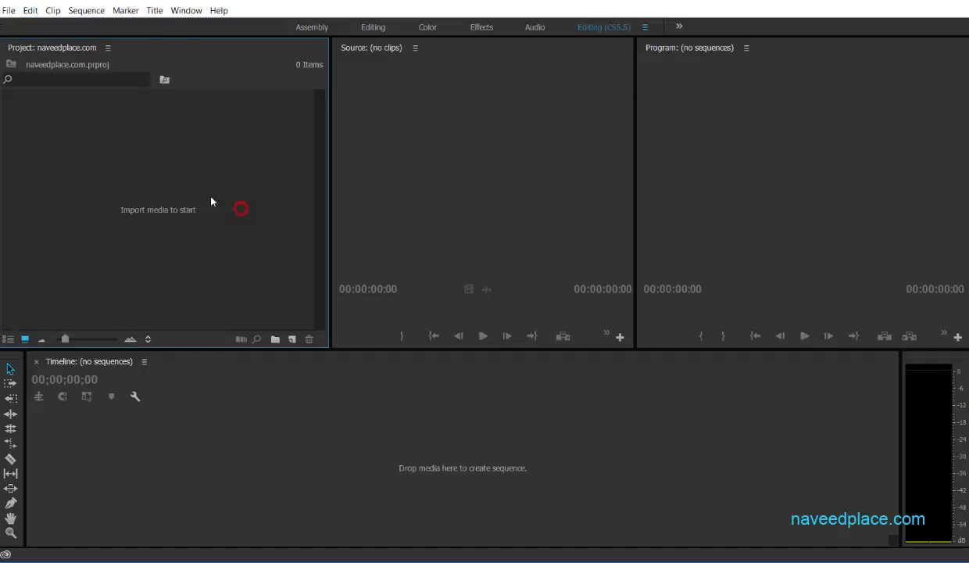
{"action": "left_click", "coordinate": [31, 11]}
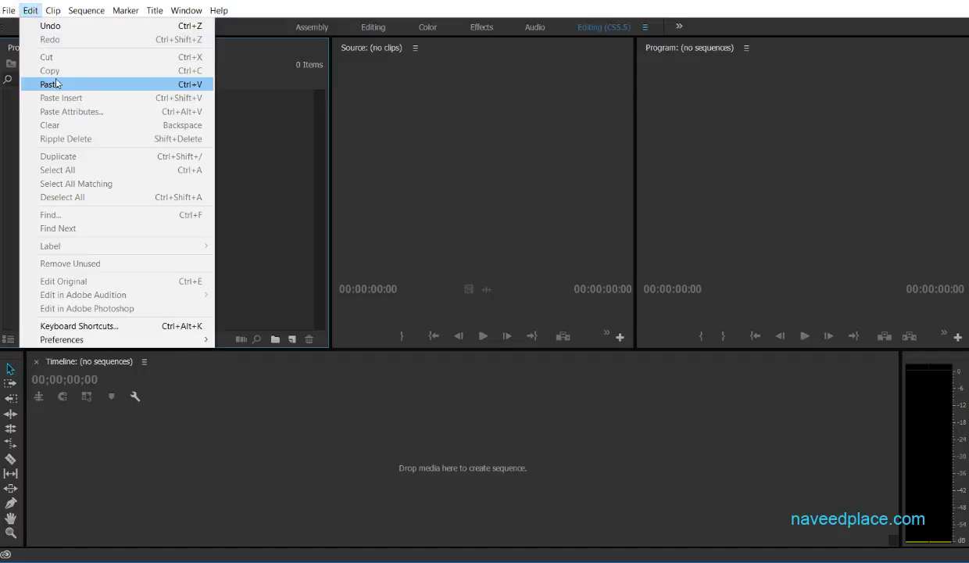
{"action": "left_click", "coordinate": [49, 85]}
{"action": "left_click", "coordinate": [31, 11]}
{"action": "left_click", "coordinate": [49, 85]}
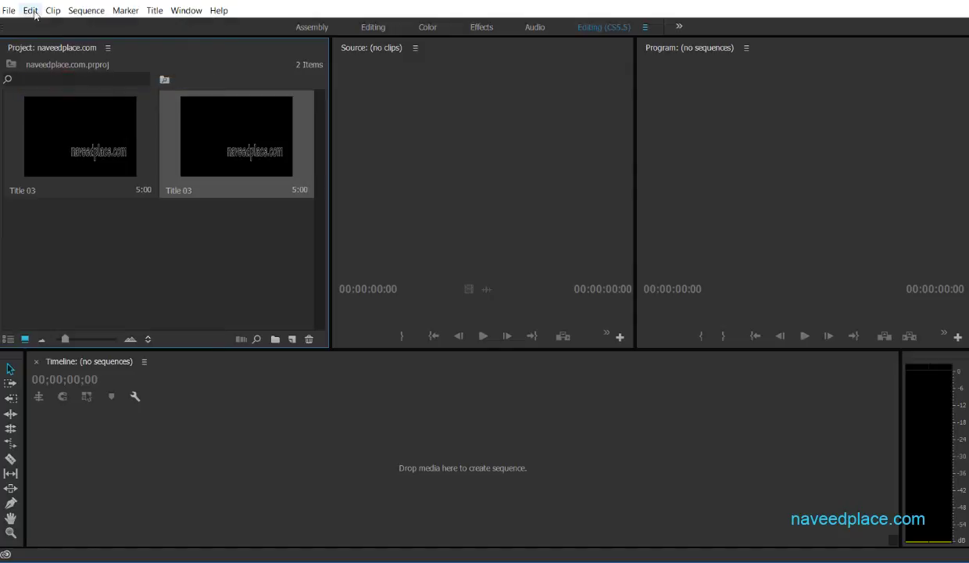
Step: Copy the Title clip, delete the duplicate Title 03, and copy it again
{"action": "left_click", "coordinate": [32, 11]}
{"action": "left_click", "coordinate": [49, 70]}
{"action": "key", "text": "Delete"}
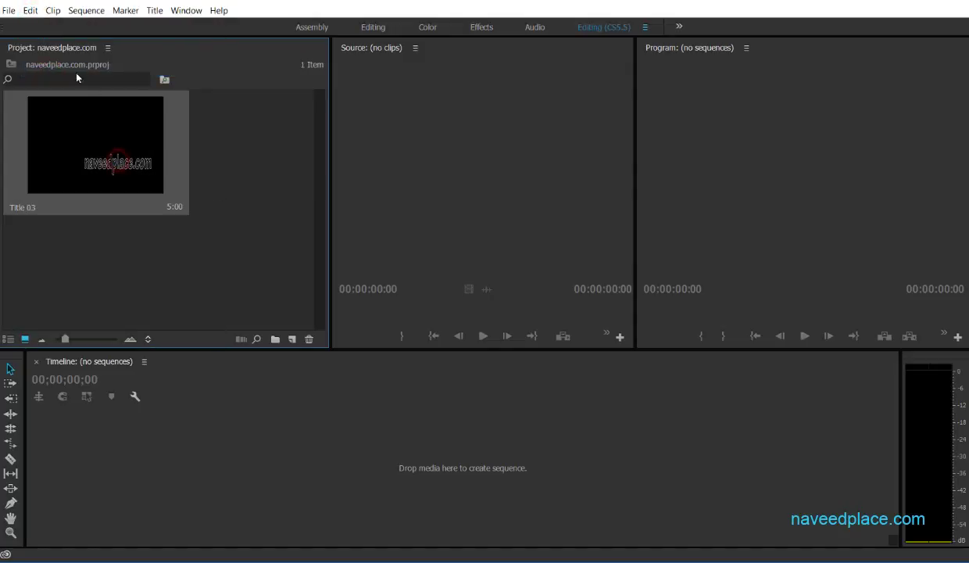
{"action": "left_click", "coordinate": [31, 11]}
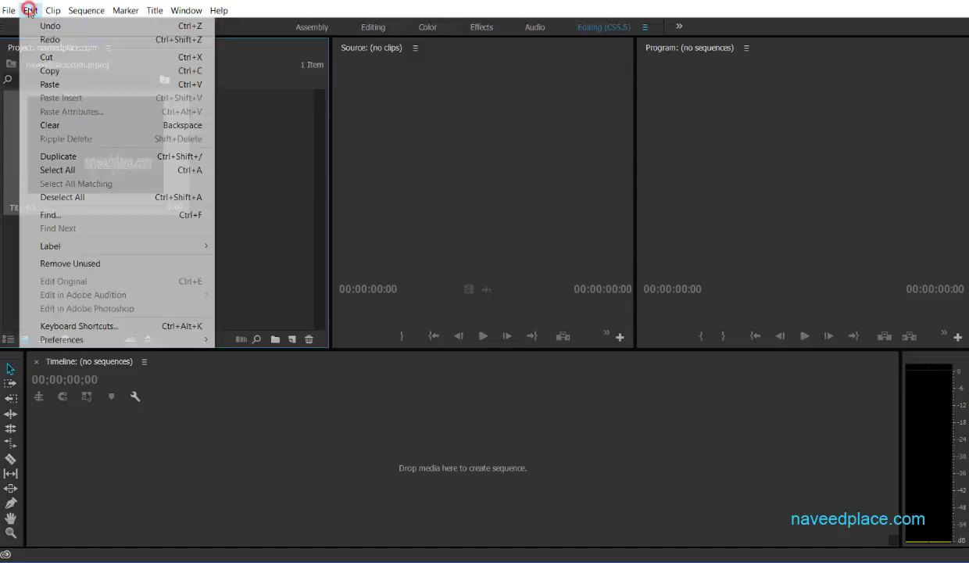
{"action": "left_click", "coordinate": [49, 71]}
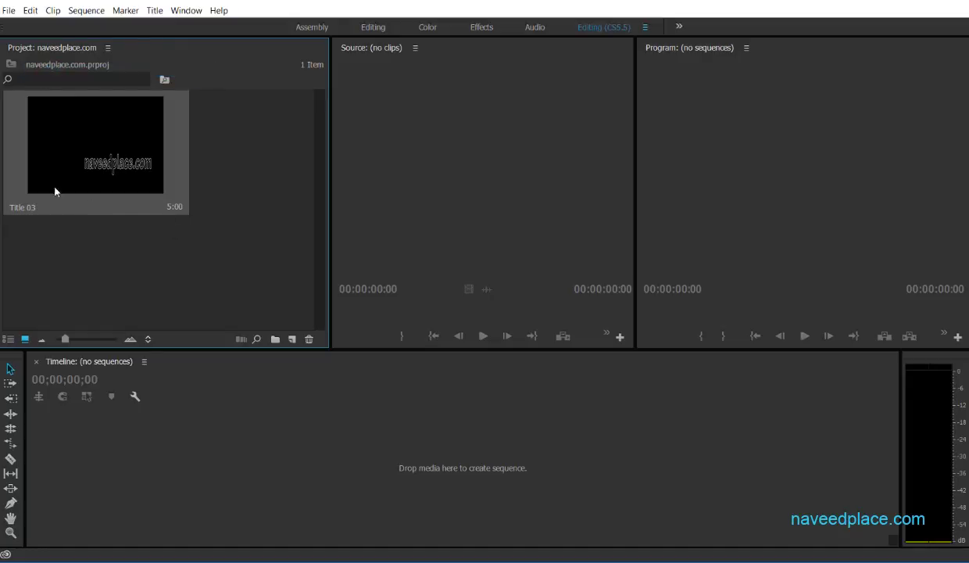
Step: Paste and undo a duplicate, then cut Title 03 and undo the cut to restore it
{"action": "left_click", "coordinate": [30, 10]}
{"action": "left_click", "coordinate": [48, 87]}
{"action": "key", "text": "ctrl+z"}
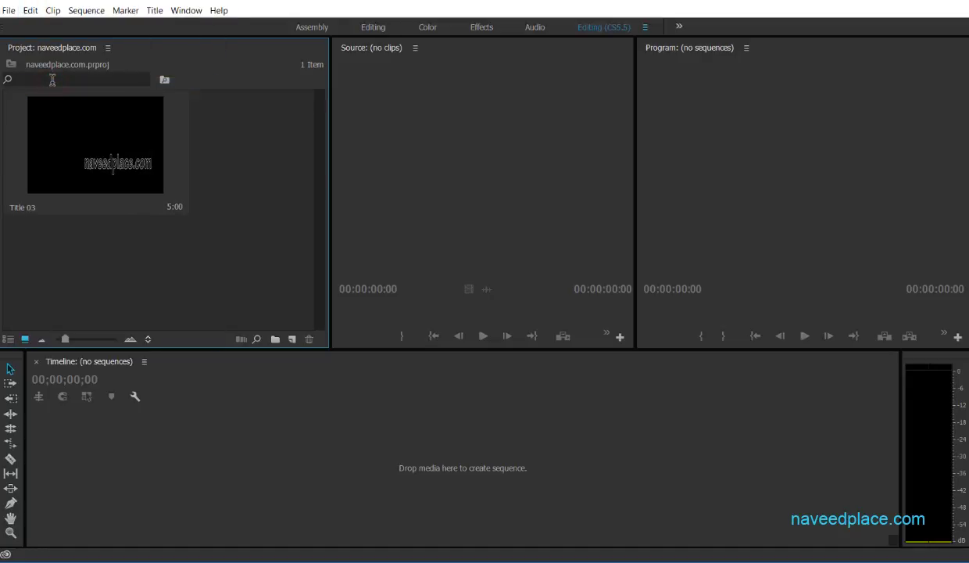
{"action": "left_click", "coordinate": [92, 143]}
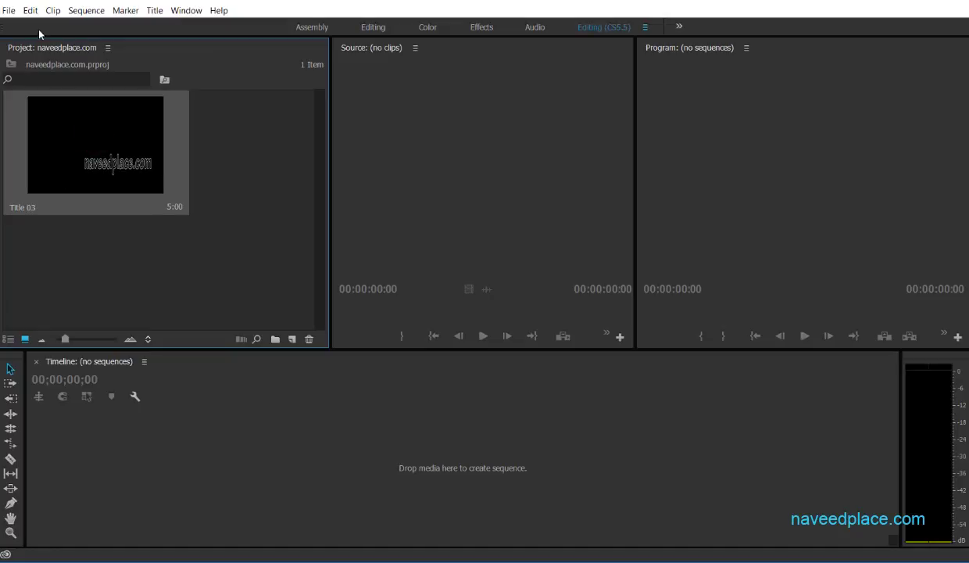
{"action": "left_click", "coordinate": [31, 10]}
{"action": "left_click", "coordinate": [48, 60]}
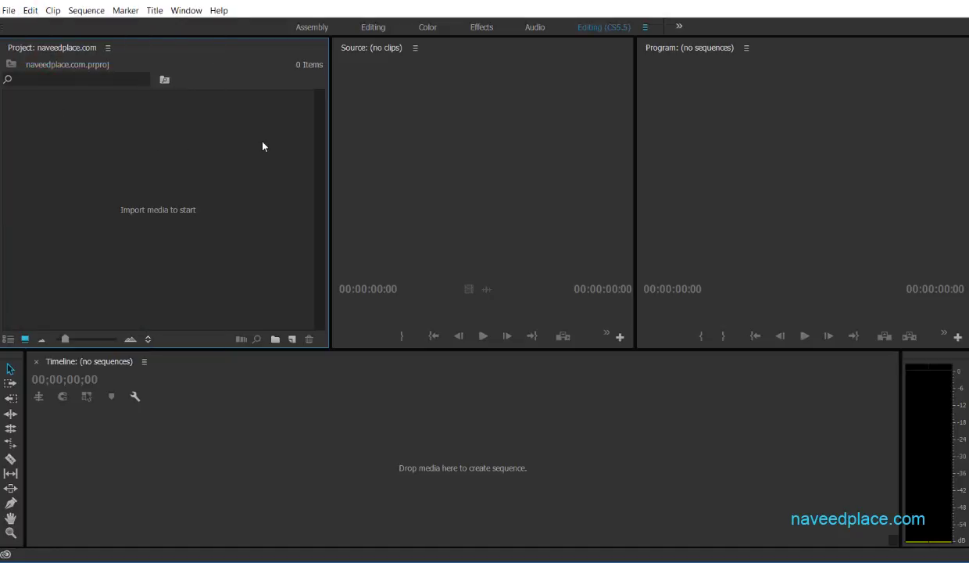
{"action": "key", "text": "ctrl+z"}
{"action": "left_click", "coordinate": [30, 11]}
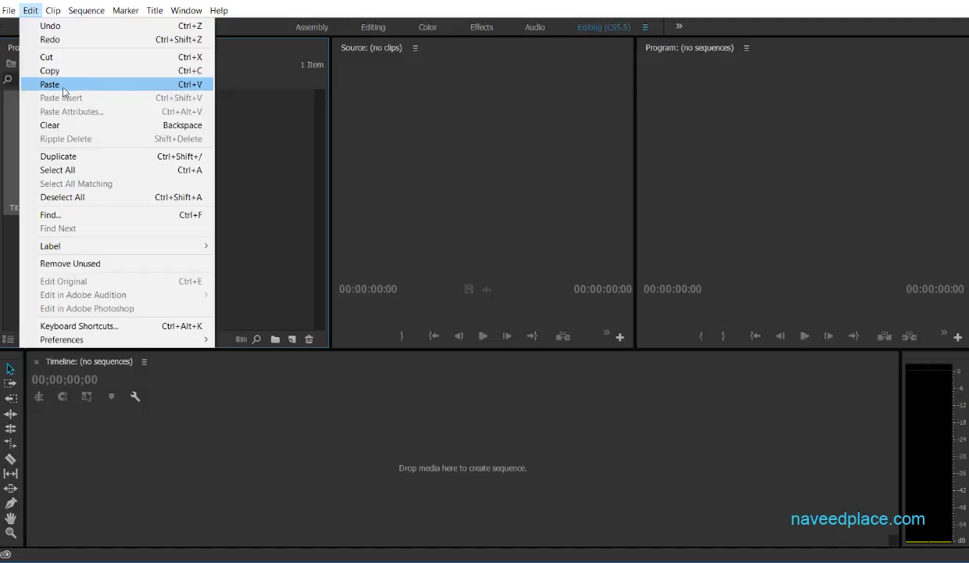
{"action": "left_click", "coordinate": [115, 167]}
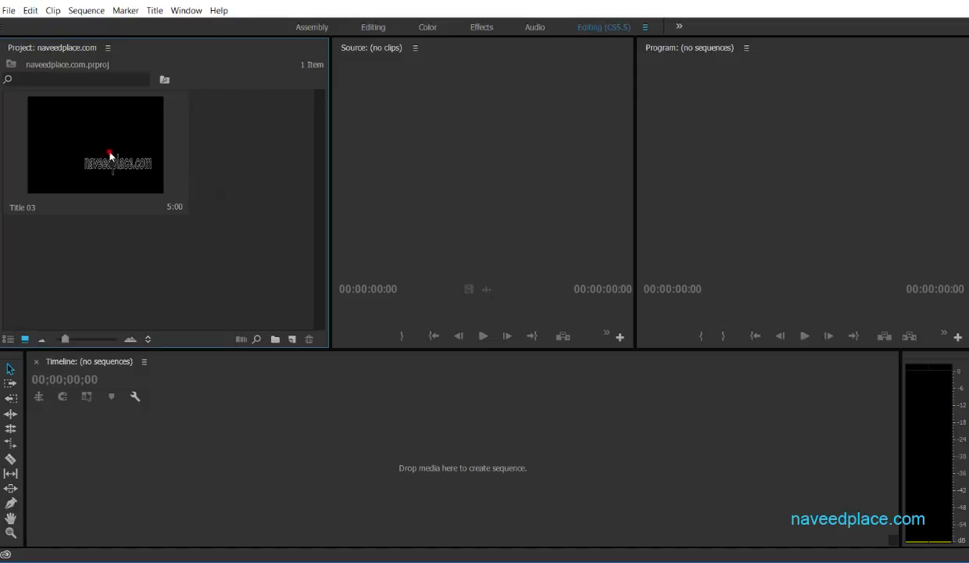
{"action": "left_click", "coordinate": [30, 10]}
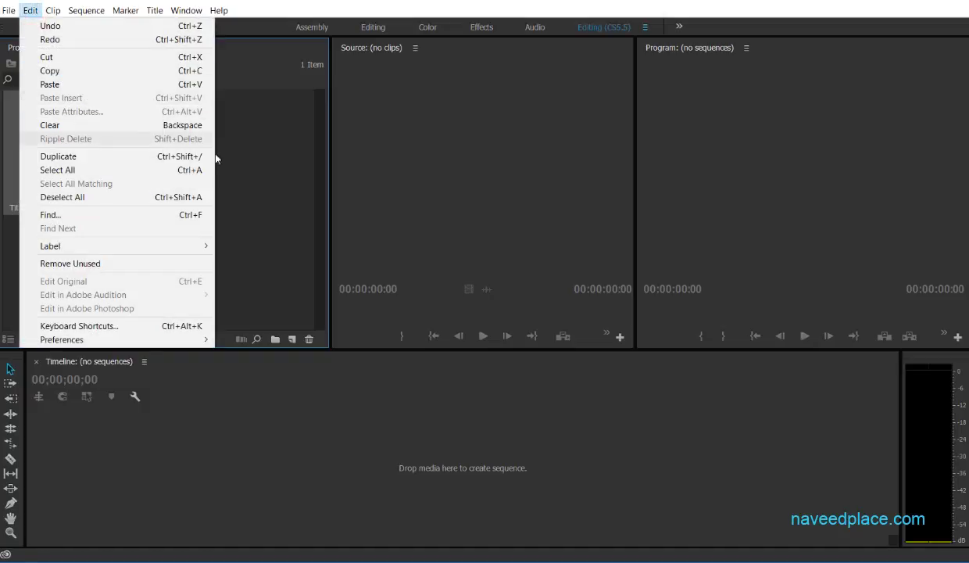
{"action": "left_click", "coordinate": [82, 130]}
{"action": "key", "text": "ctrl+z"}
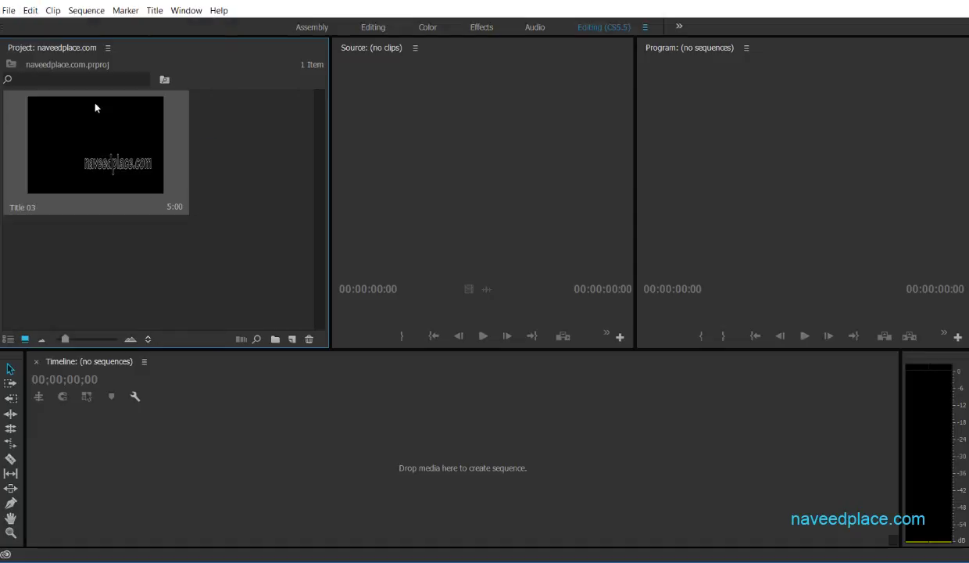
{"action": "right_click", "coordinate": [120, 144]}
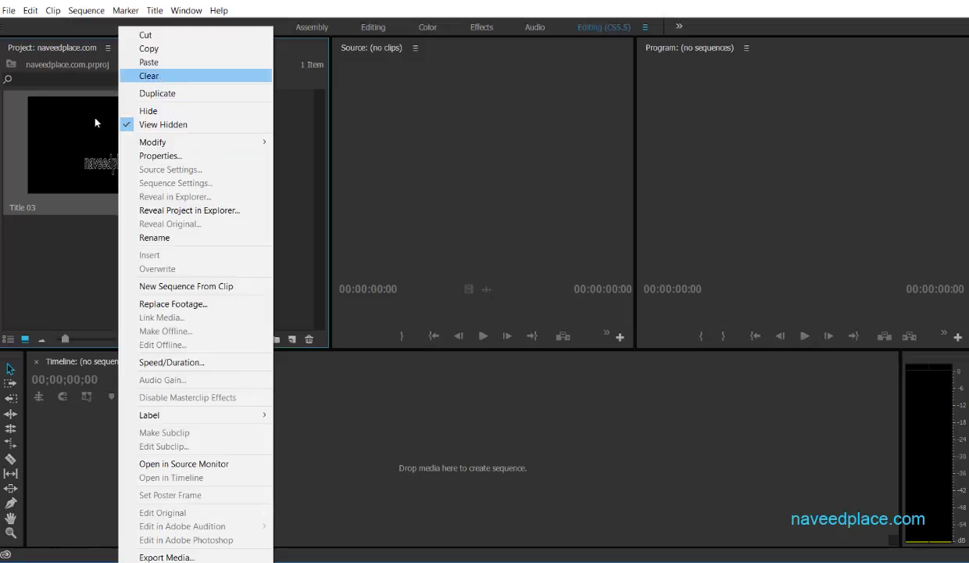
{"action": "left_click", "coordinate": [70, 249]}
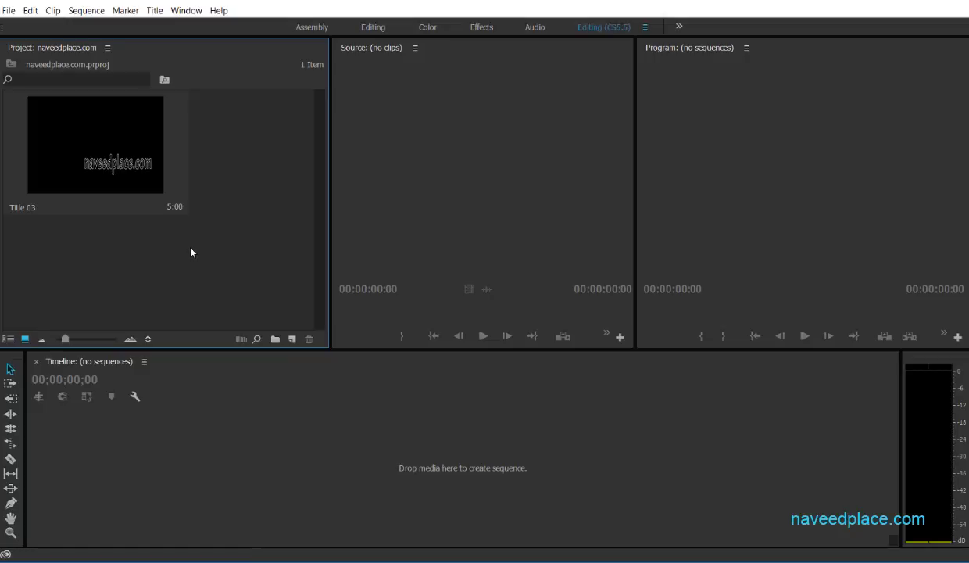
{"action": "left_click", "coordinate": [91, 134]}
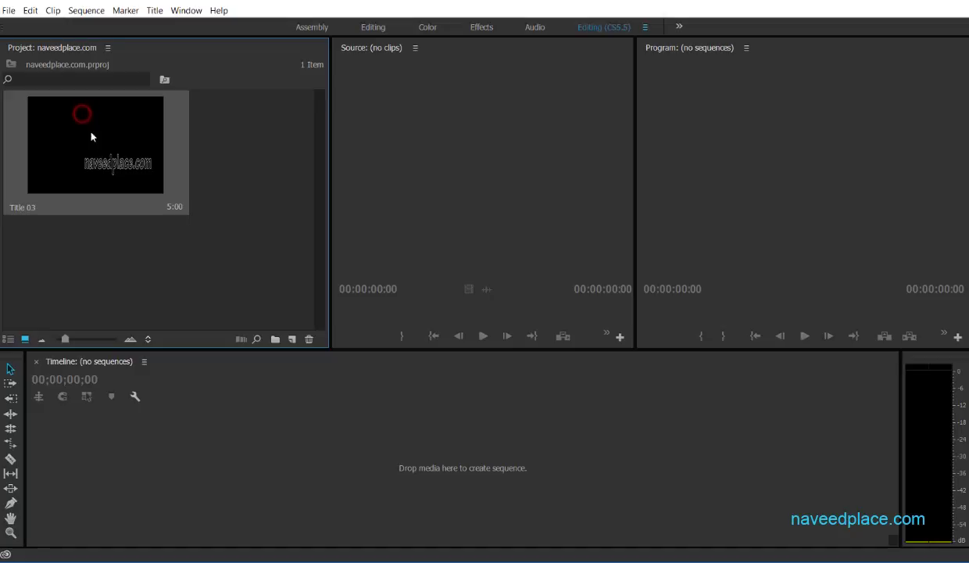
Step: Import On - Time PrePosition.avi and drag it to the timeline to create a sequence
{"action": "left_click", "coordinate": [30, 10]}
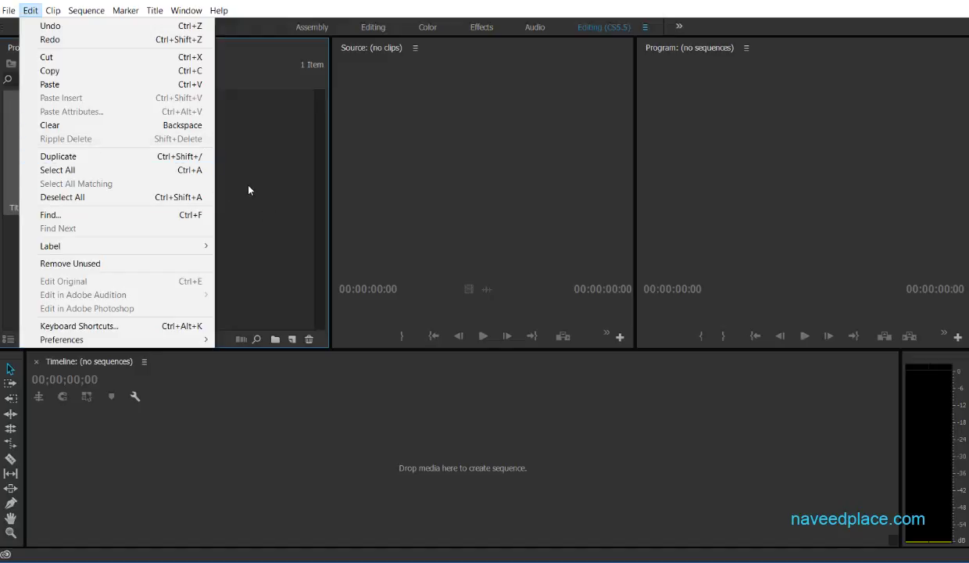
{"action": "key", "text": "ctrl+i"}
{"action": "left_click", "coordinate": [360, 271]}
{"action": "double_click", "coordinate": [361, 271]}
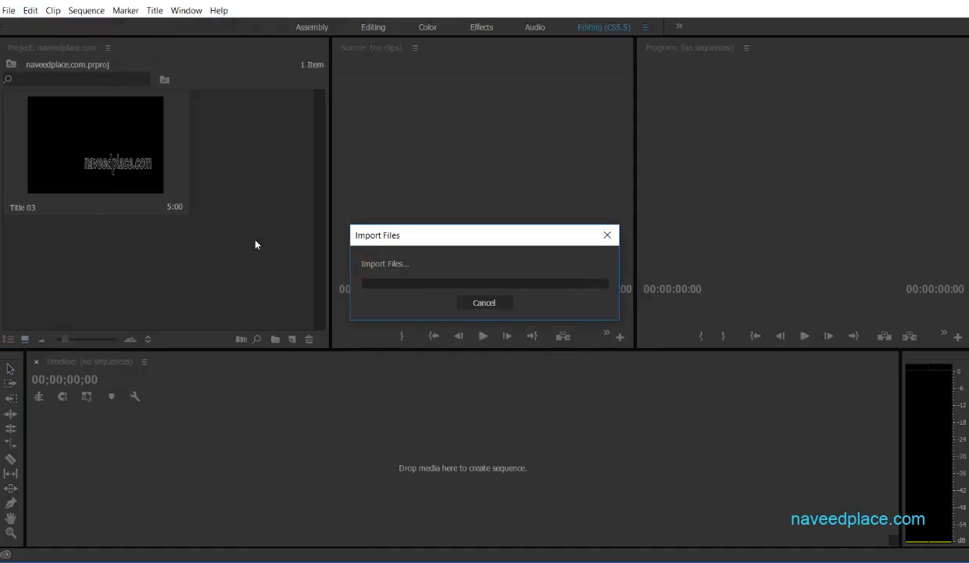
{"action": "left_click_drag", "start_coordinate": [236, 137], "coordinate": [233, 496]}
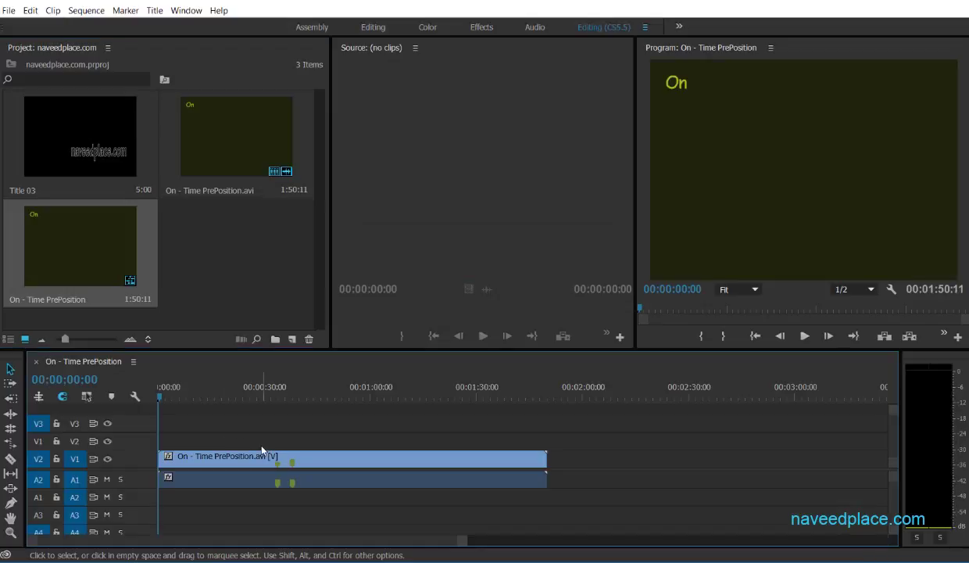
Step: Razor the video clip at about one minute and move the second piece later
{"action": "left_click", "coordinate": [10, 458]}
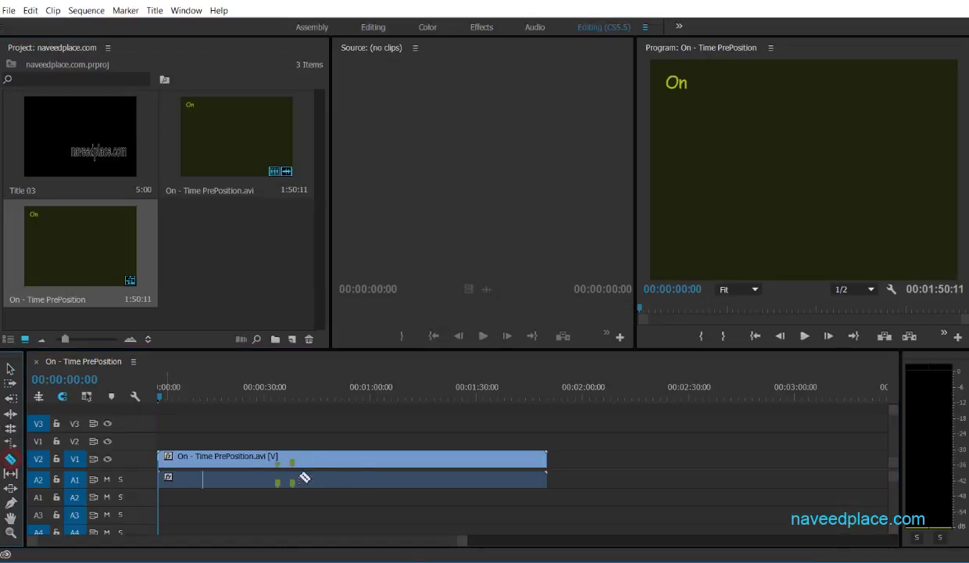
{"action": "left_click", "coordinate": [360, 459]}
{"action": "left_click", "coordinate": [10, 368]}
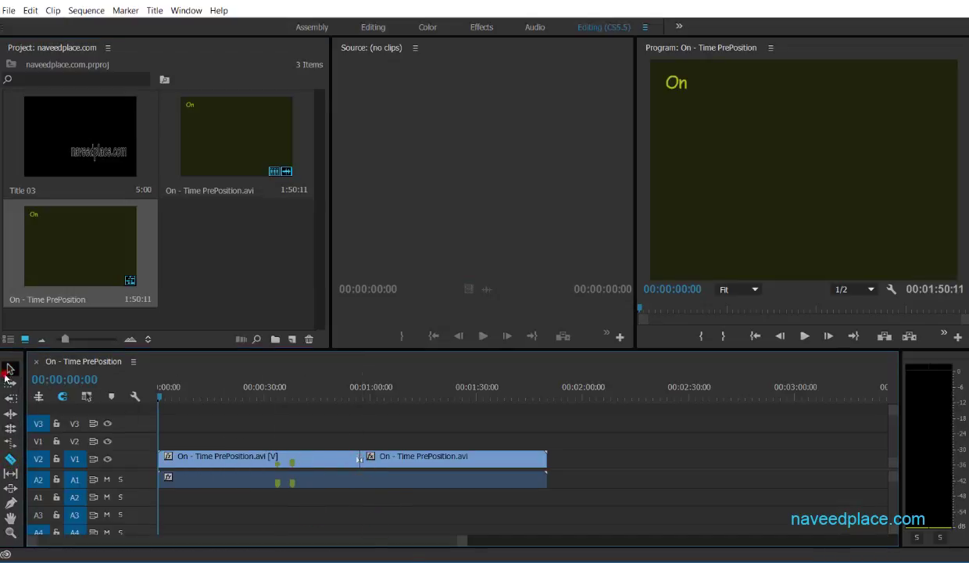
{"action": "left_click_drag", "start_coordinate": [410, 461], "coordinate": [494, 465]}
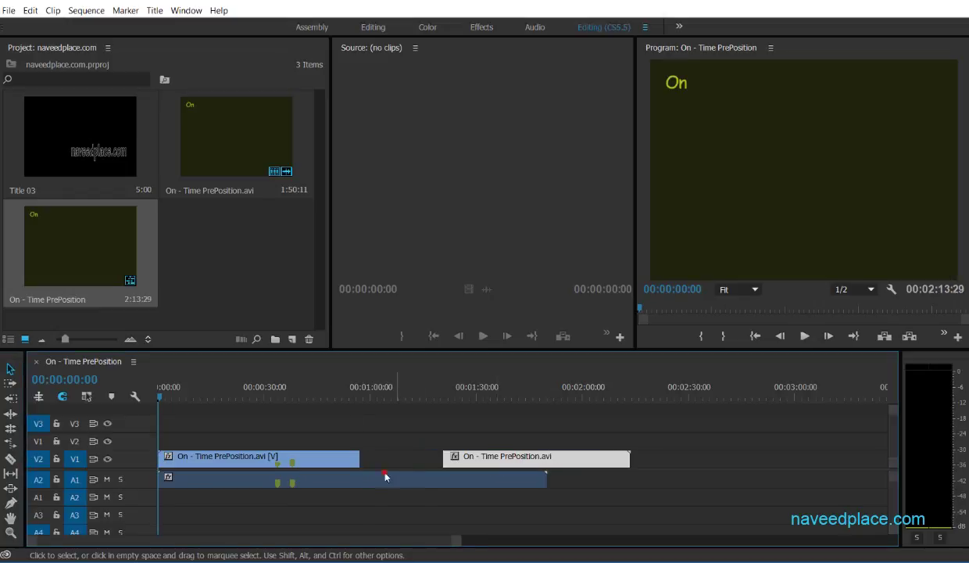
{"action": "left_click_drag", "start_coordinate": [373, 478], "coordinate": [471, 478]}
{"action": "key", "text": "ctrl+z"}
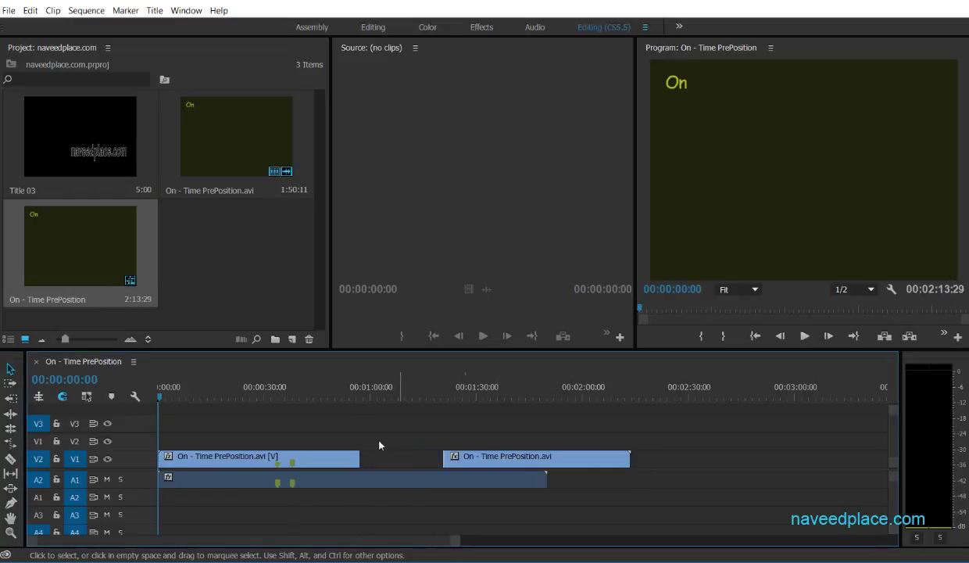
{"action": "left_click", "coordinate": [395, 461]}
{"action": "left_click", "coordinate": [415, 444]}
Step: Split the audio where the second video piece starts and move that audio piece later
{"action": "left_click", "coordinate": [10, 458]}
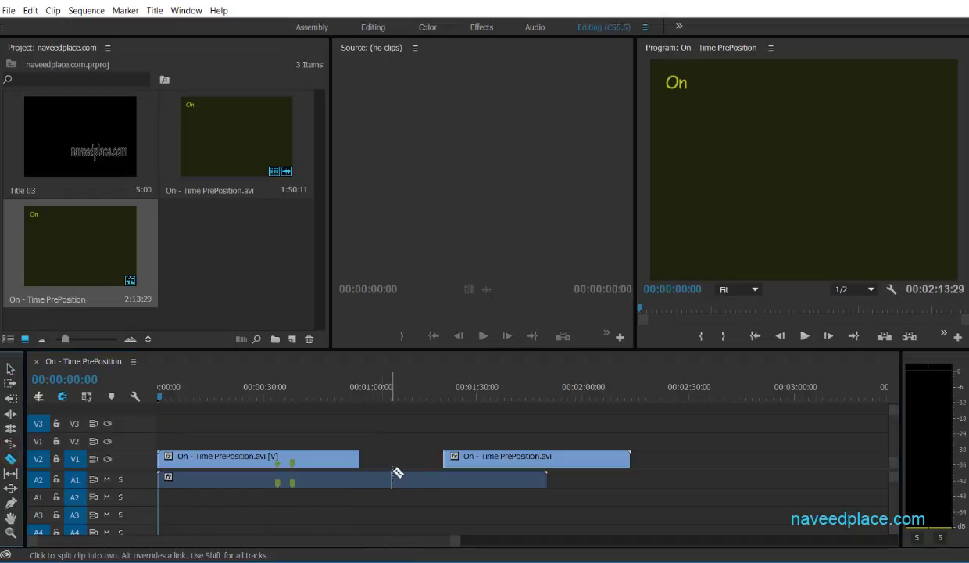
{"action": "left_click", "coordinate": [444, 478]}
{"action": "key", "text": "v"}
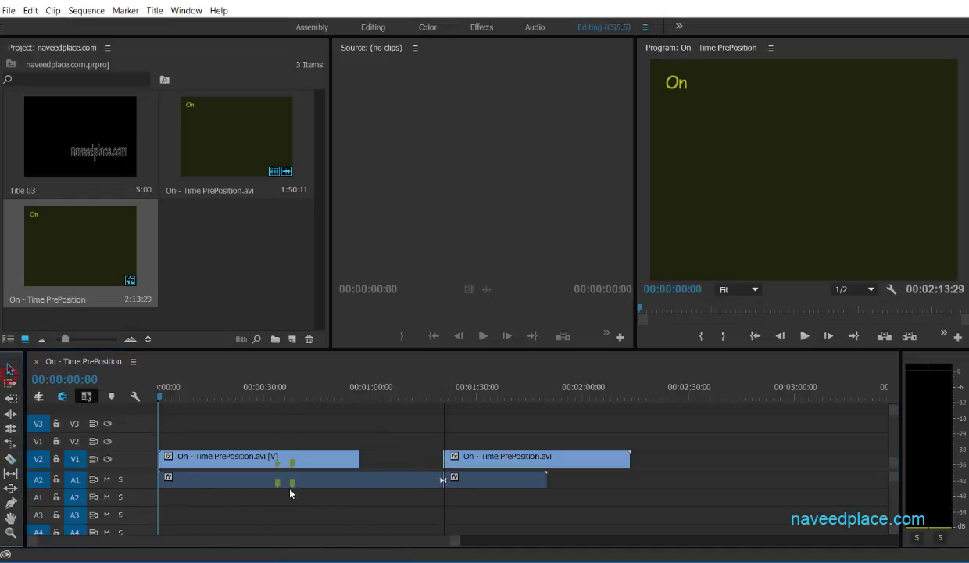
{"action": "mouse_move", "coordinate": [462, 478]}
{"action": "left_mouse_down"}
{"action": "mouse_move", "coordinate": [505, 479]}
{"action": "mouse_move", "coordinate": [571, 457]}
{"action": "mouse_move", "coordinate": [541, 479]}
{"action": "mouse_move", "coordinate": [568, 478]}
{"action": "left_mouse_up"}
{"action": "left_click", "coordinate": [474, 457]}
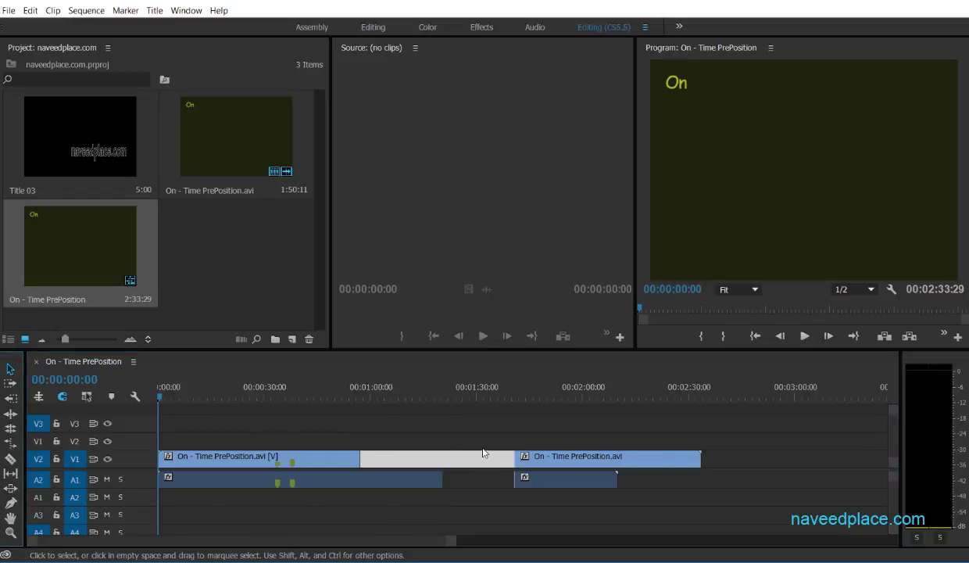
{"action": "left_click_drag", "start_coordinate": [534, 457], "coordinate": [381, 455]}
{"action": "key", "text": "ctrl+z"}
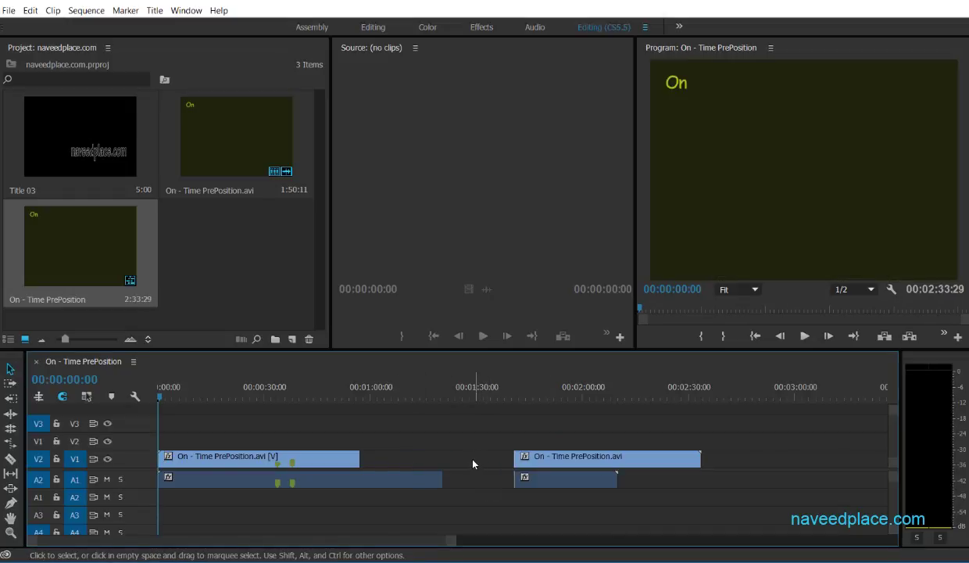
Step: Try closing the V1 gap, undo it, then delete both video clips from the sequence
{"action": "left_click", "coordinate": [432, 459]}
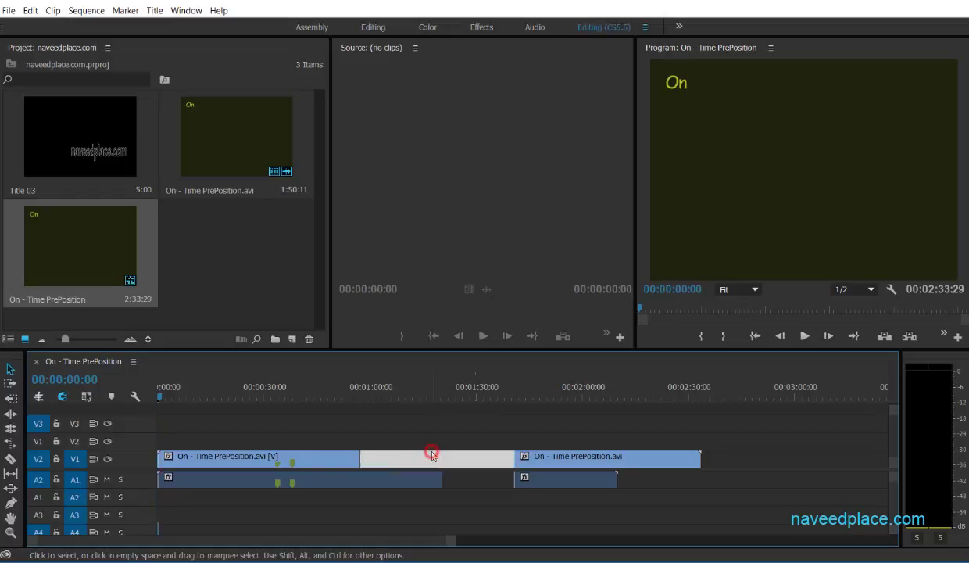
{"action": "right_click", "coordinate": [432, 461]}
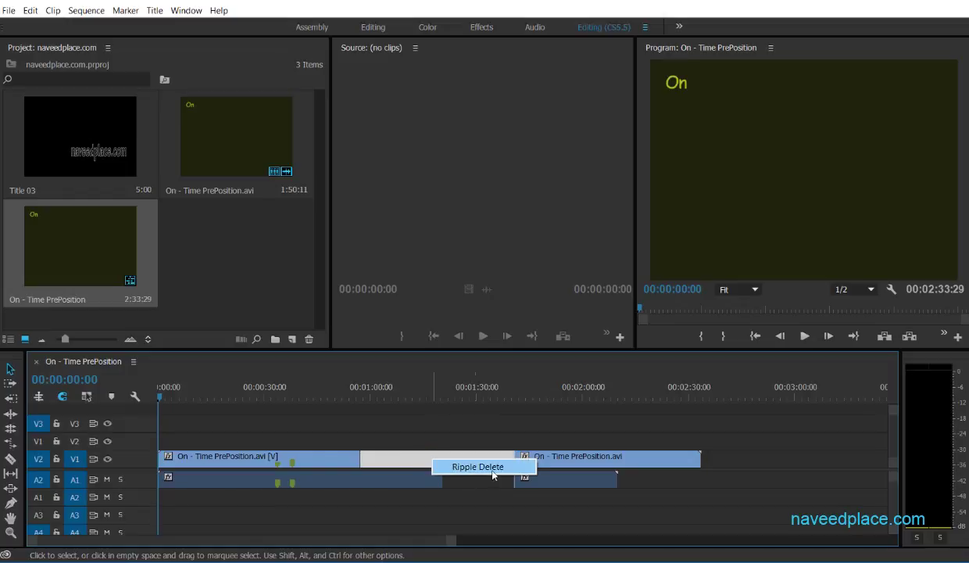
{"action": "left_click", "coordinate": [478, 463]}
{"action": "left_click", "coordinate": [443, 480]}
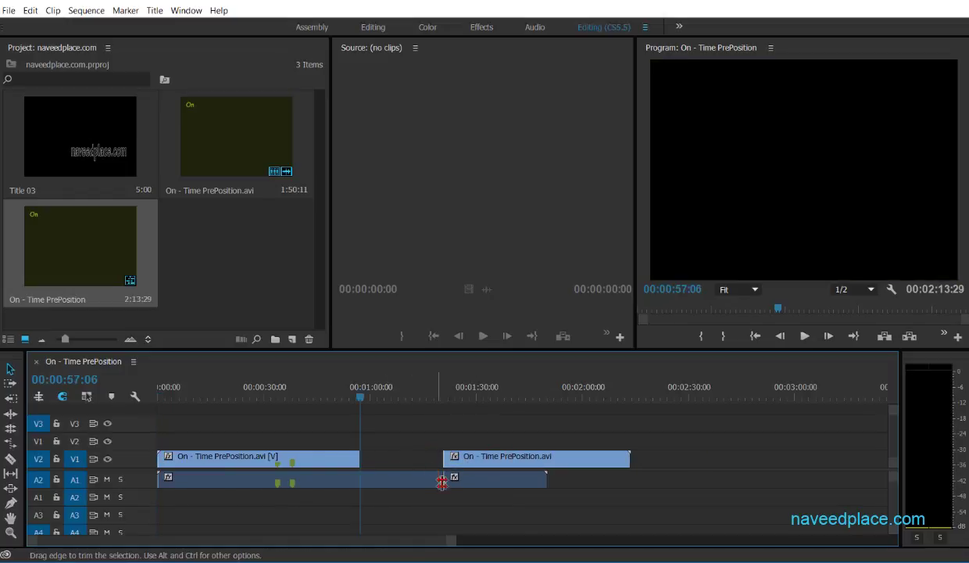
{"action": "key", "text": "ctrl+z"}
{"action": "left_click", "coordinate": [532, 459]}
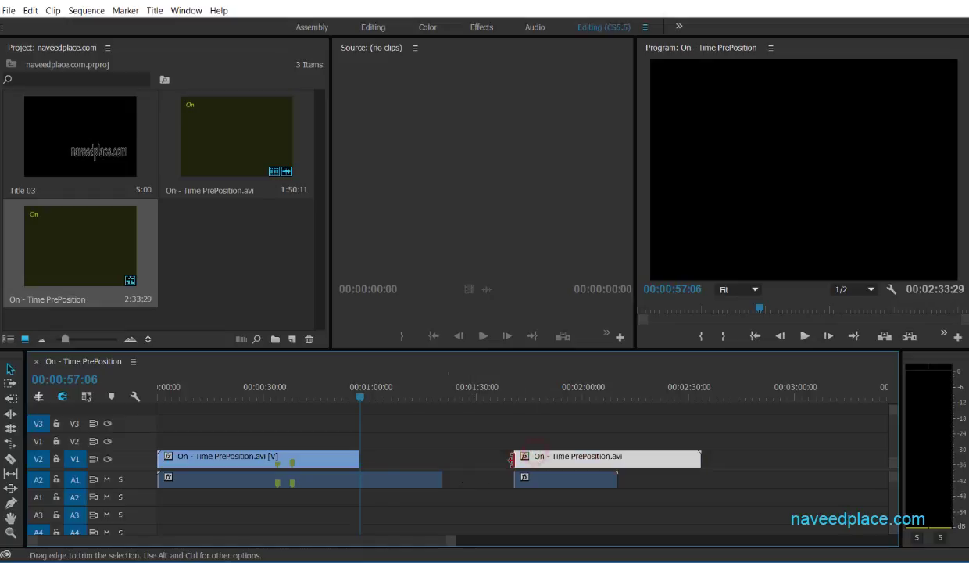
{"action": "key", "text": "Delete"}
{"action": "left_click", "coordinate": [340, 461]}
{"action": "key", "text": "Delete"}
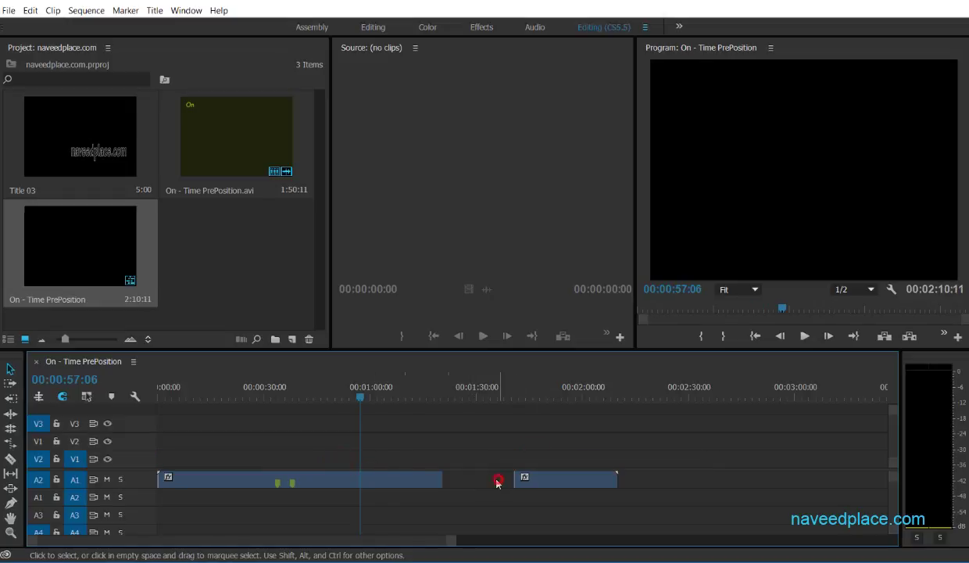
Step: Select the gap between the A1 clips and display its Ripple Delete option
{"action": "left_click", "coordinate": [476, 480]}
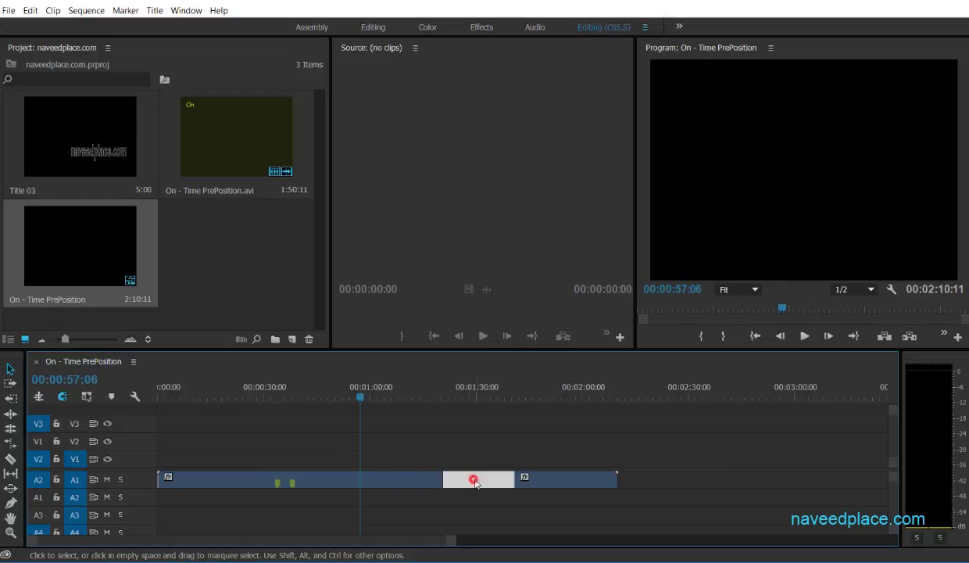
{"action": "left_click", "coordinate": [545, 478]}
{"action": "left_click_drag", "start_coordinate": [568, 478], "coordinate": [499, 488]}
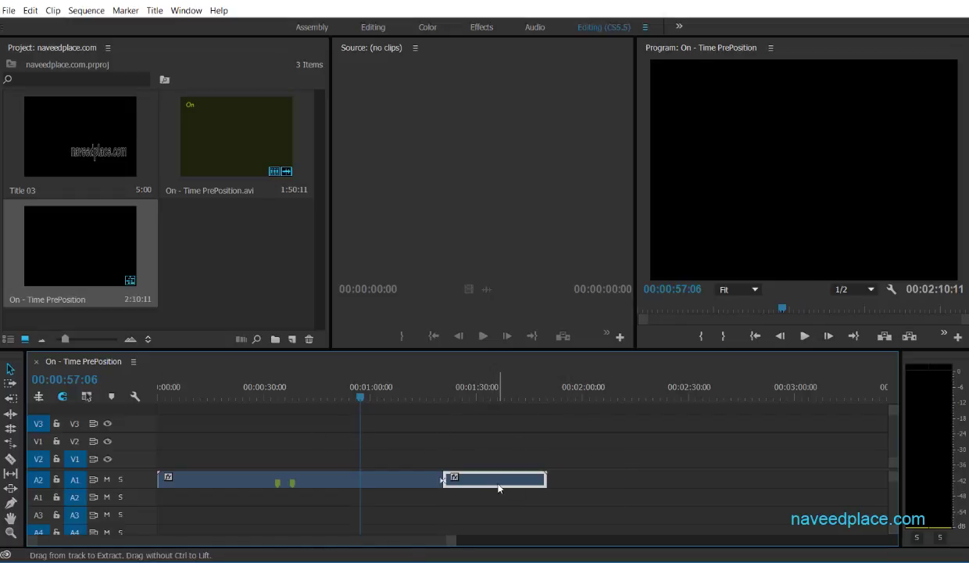
{"action": "key", "text": "Escape"}
{"action": "left_click", "coordinate": [483, 482]}
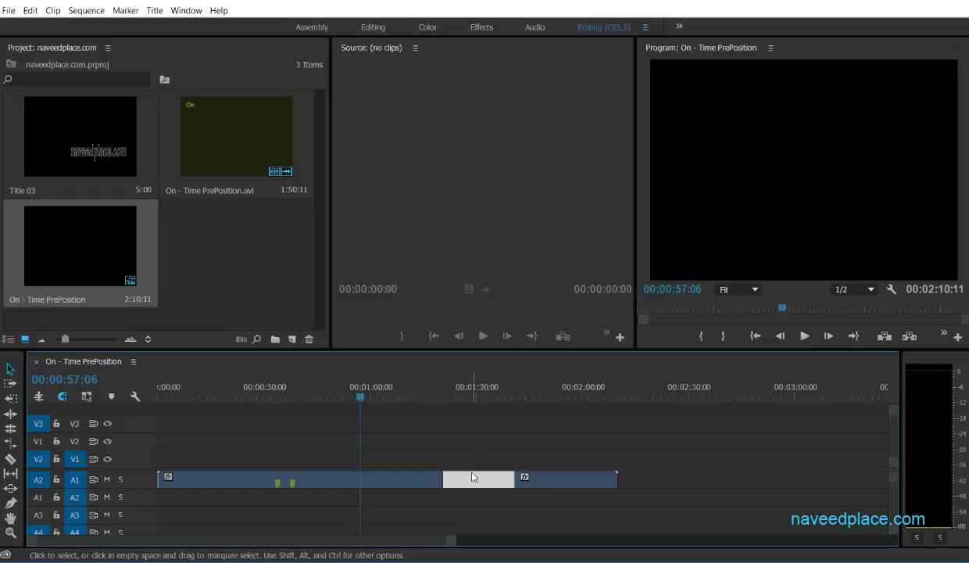
{"action": "right_click", "coordinate": [471, 477]}
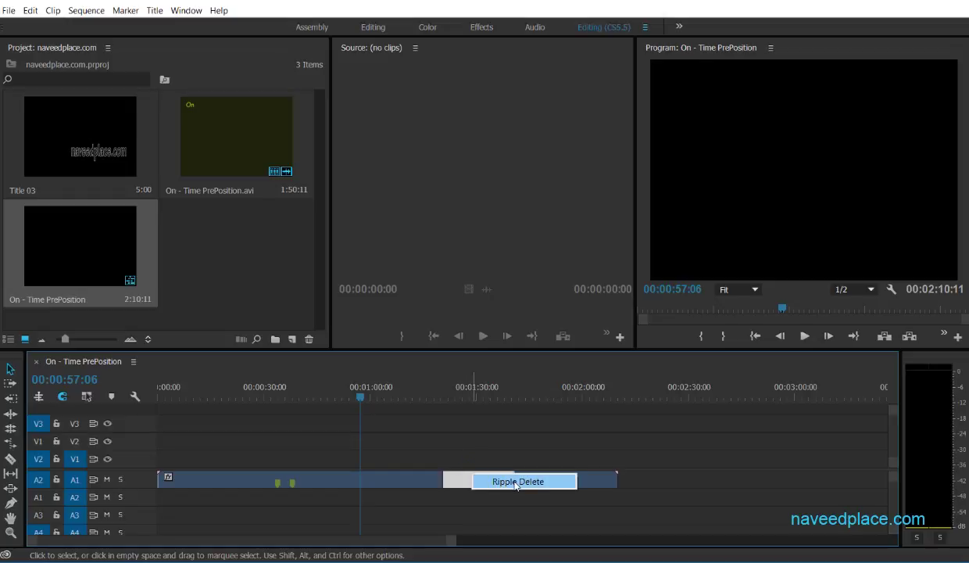
{"action": "left_click", "coordinate": [478, 478]}
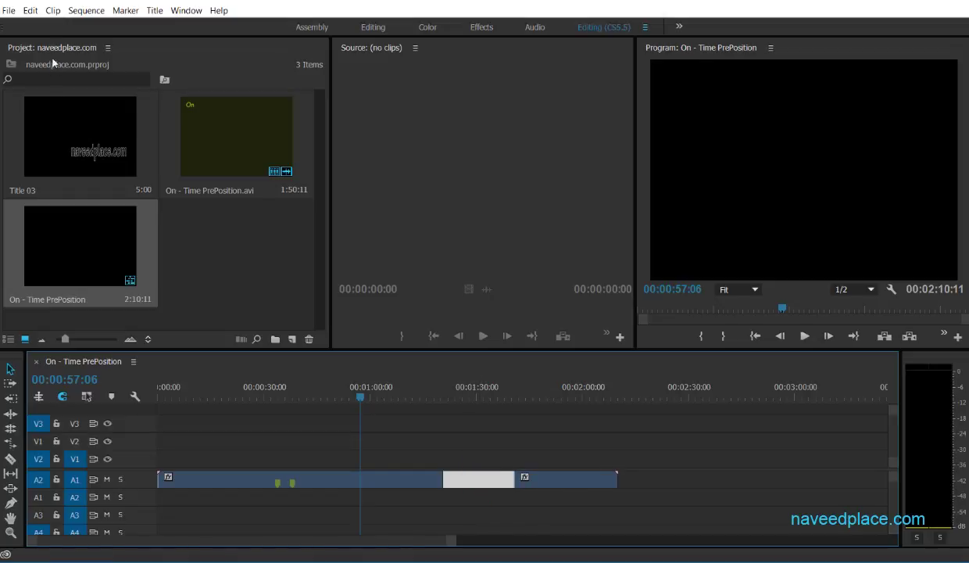
{"action": "left_click", "coordinate": [36, 12]}
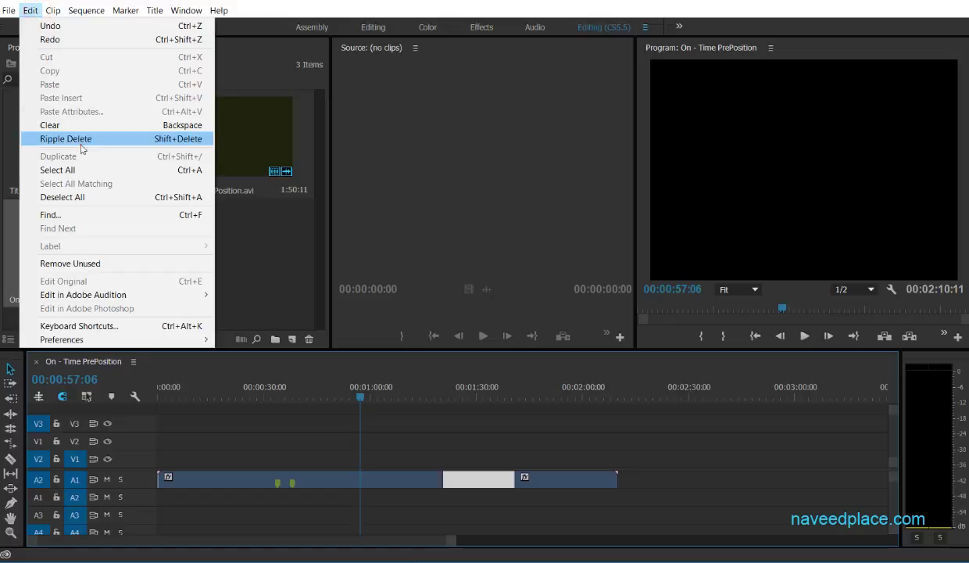
Step: Ripple delete the A1 gap, undo it, and reselect the restored gap
{"action": "left_click", "coordinate": [77, 143]}
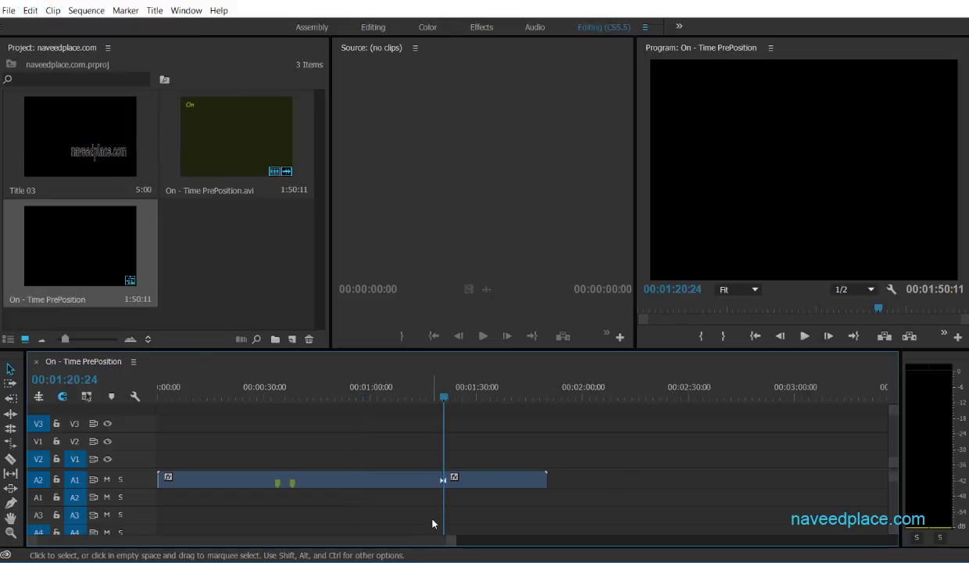
{"action": "key", "text": "ctrl+z"}
{"action": "left_click", "coordinate": [480, 479]}
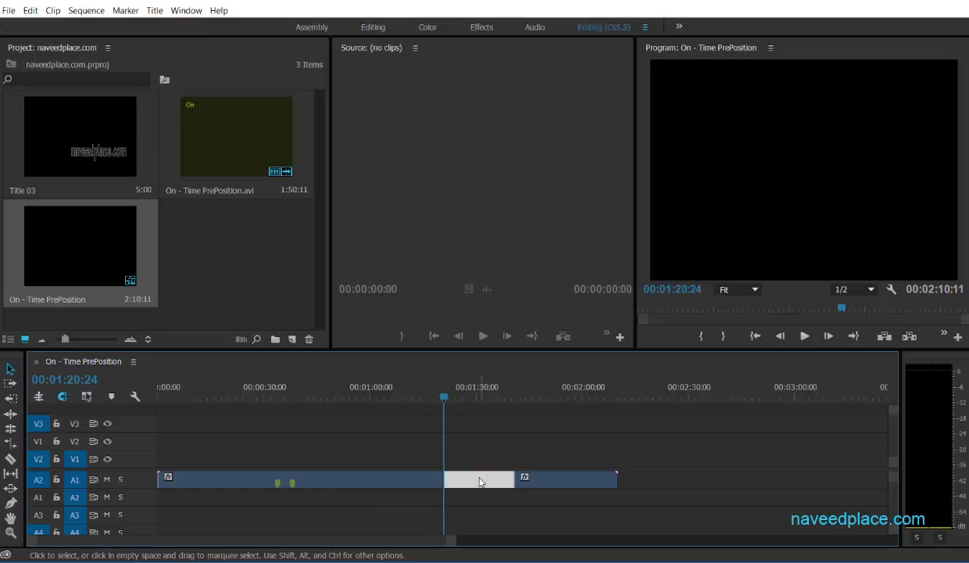
{"action": "right_click", "coordinate": [479, 482]}
{"action": "left_click", "coordinate": [529, 508]}
{"action": "left_click", "coordinate": [480, 477]}
{"action": "left_click", "coordinate": [31, 11]}
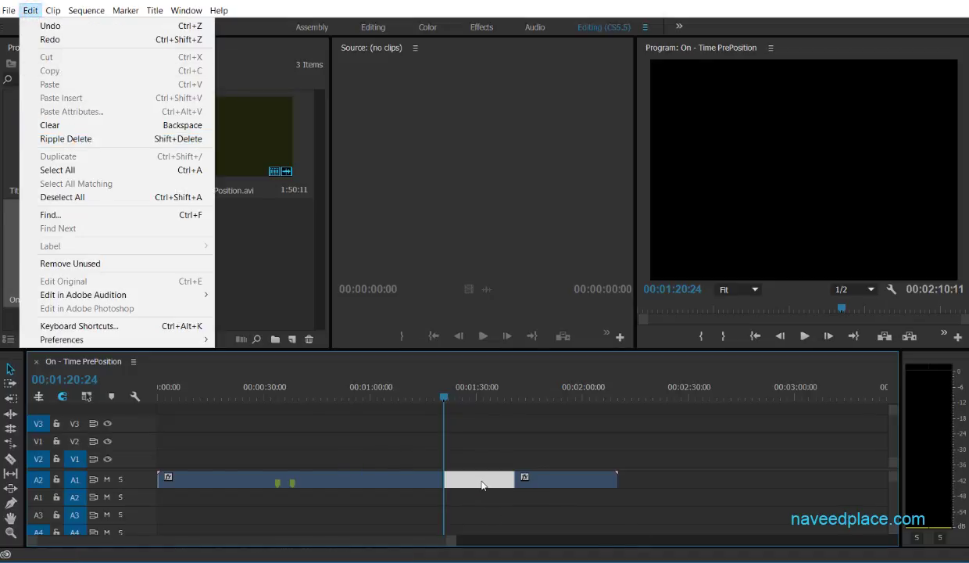
{"action": "left_click", "coordinate": [226, 242]}
Step: Duplicate Title 03 to create Title 03 Copy 01
{"action": "left_click", "coordinate": [82, 125]}
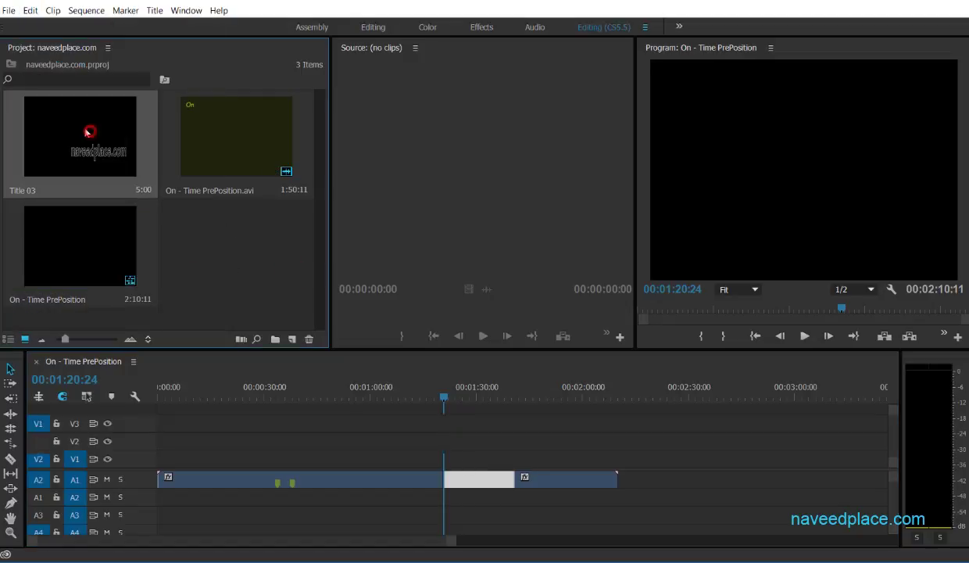
{"action": "left_click", "coordinate": [29, 10]}
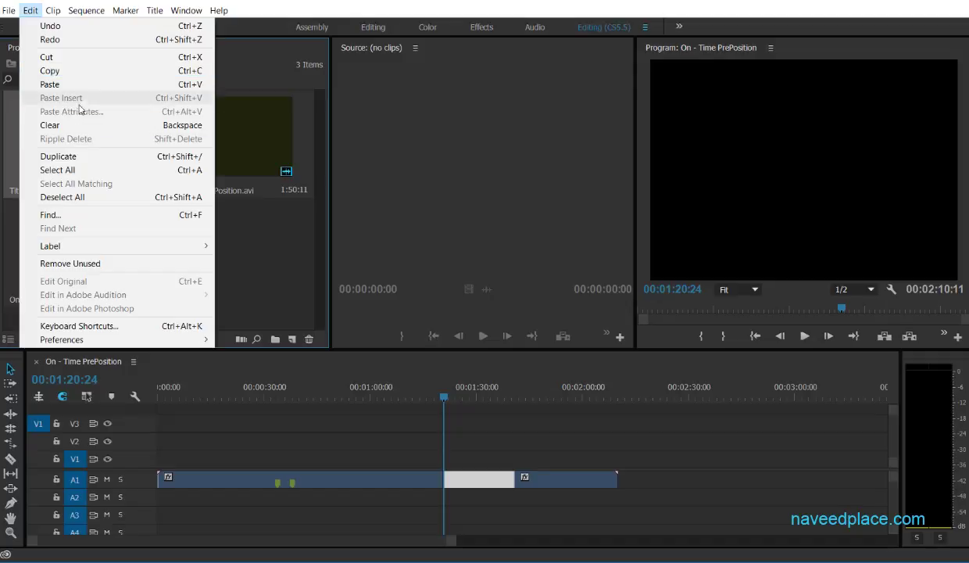
{"action": "left_click", "coordinate": [62, 162]}
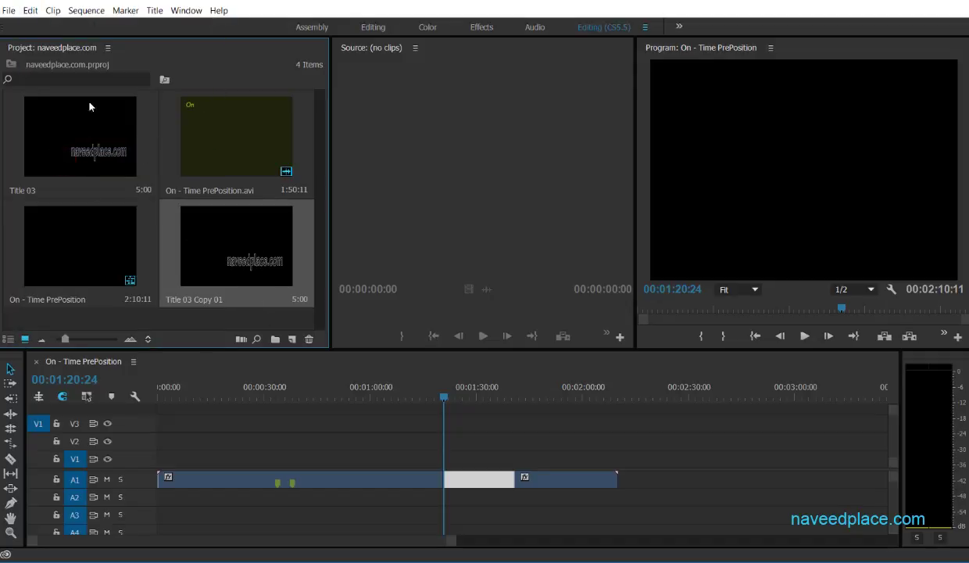
{"action": "left_click", "coordinate": [30, 10]}
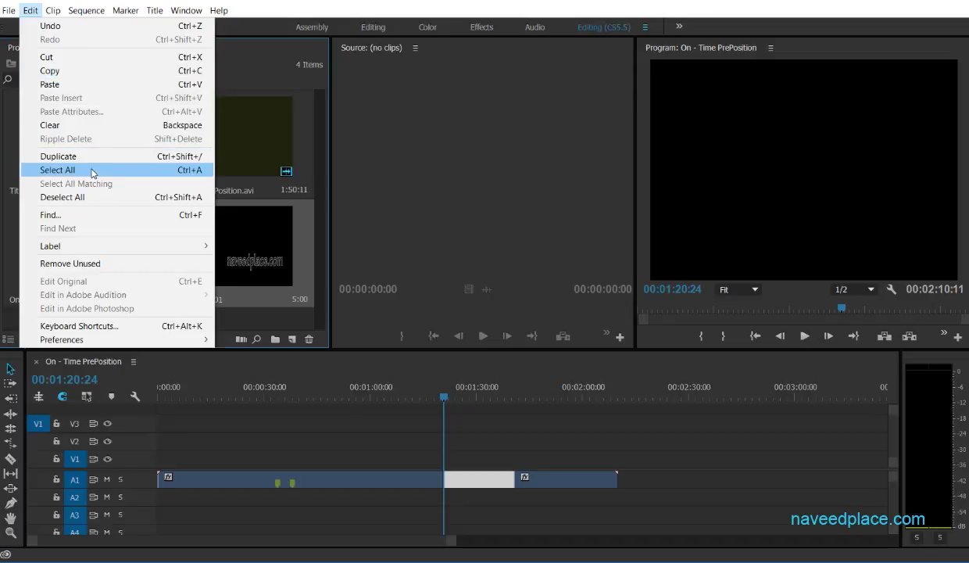
{"action": "left_click", "coordinate": [92, 172]}
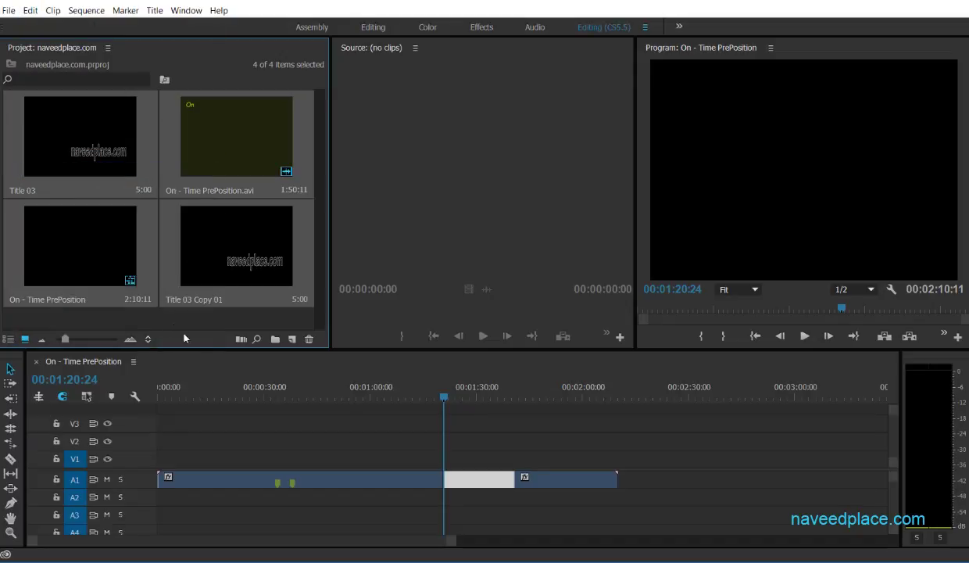
{"action": "left_click", "coordinate": [234, 316]}
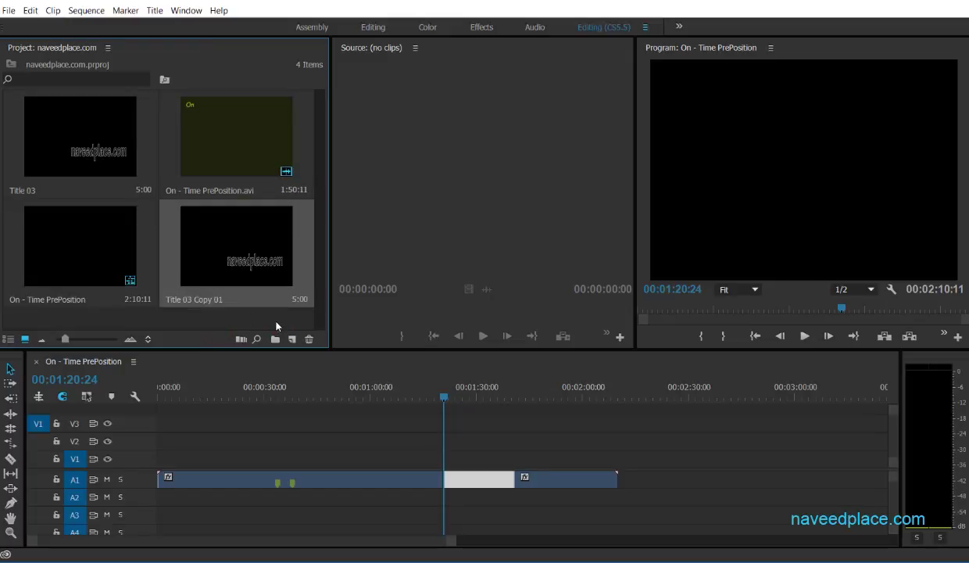
{"action": "left_click_drag", "start_coordinate": [276, 321], "coordinate": [66, 109]}
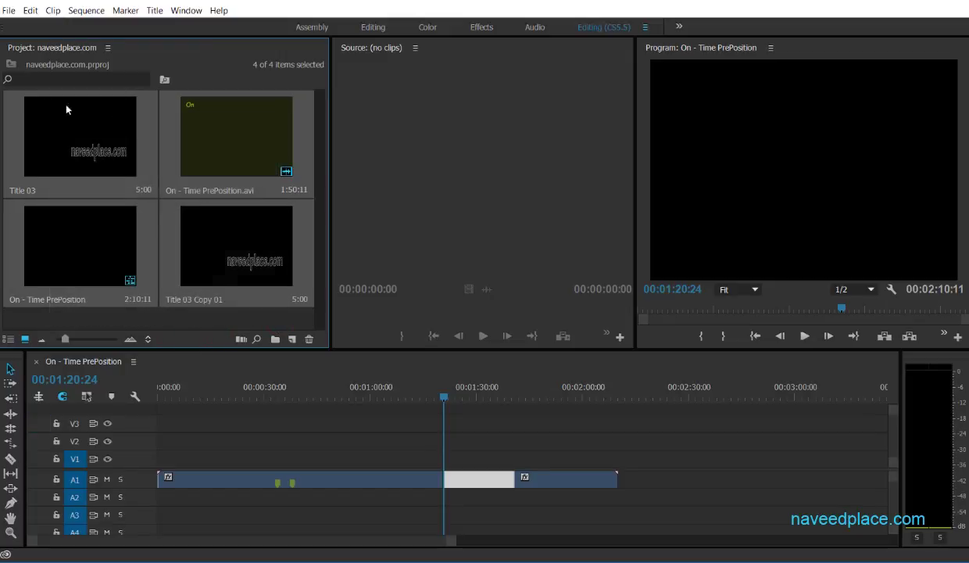
{"action": "left_click", "coordinate": [125, 319]}
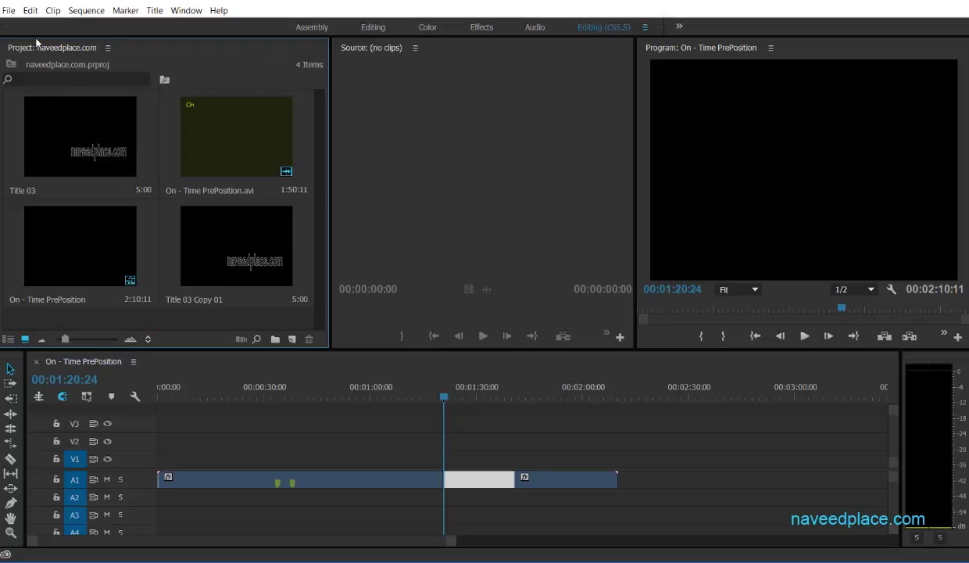
{"action": "left_click", "coordinate": [31, 10]}
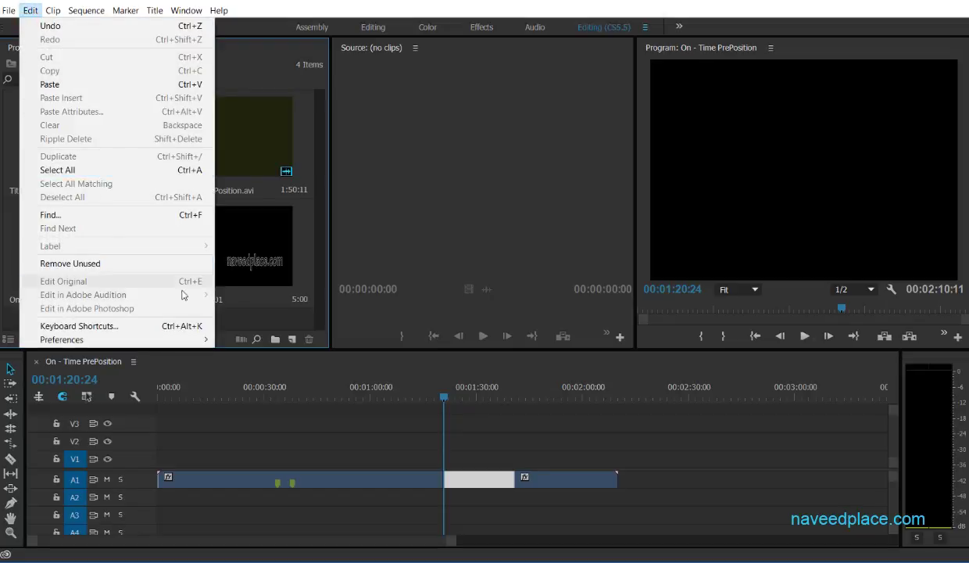
{"action": "left_click", "coordinate": [230, 300]}
{"action": "left_click", "coordinate": [58, 152]}
{"action": "left_click", "coordinate": [53, 10]}
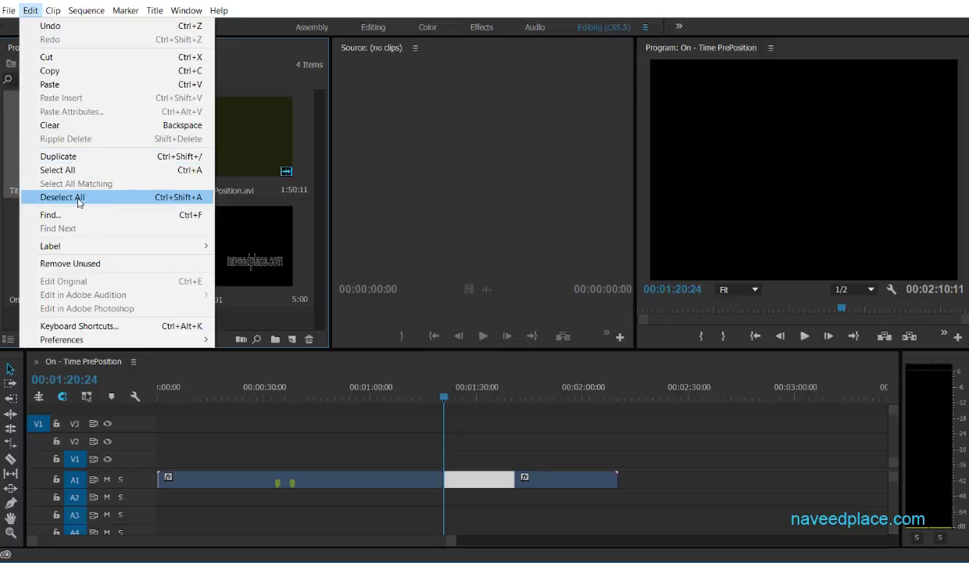
{"action": "left_click", "coordinate": [78, 200]}
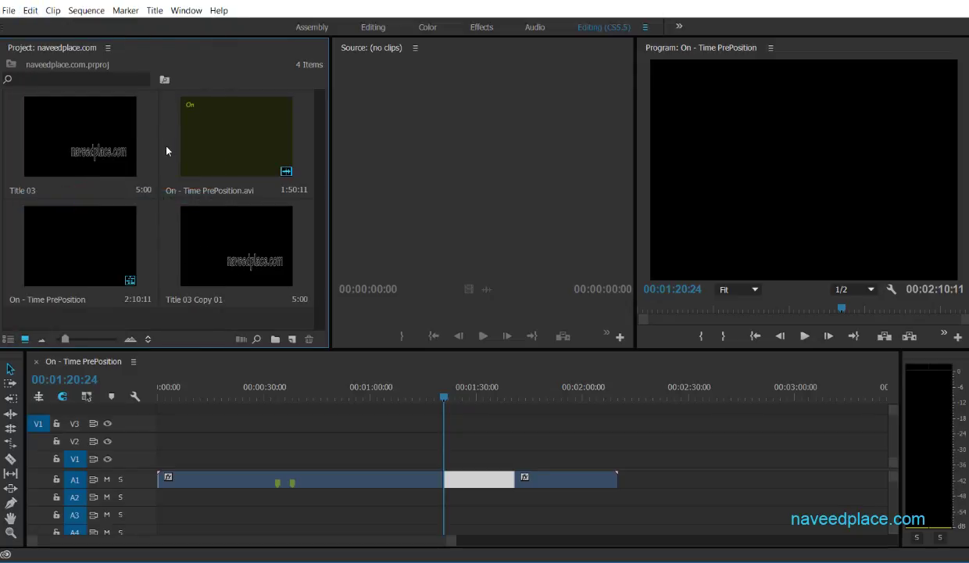
{"action": "left_click", "coordinate": [82, 142]}
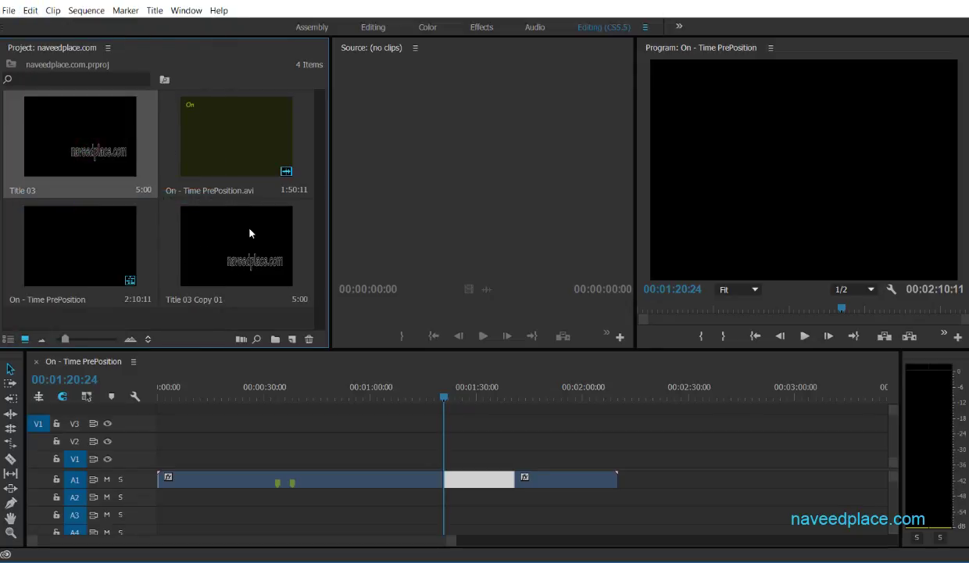
{"action": "key", "text": "ctrl+a"}
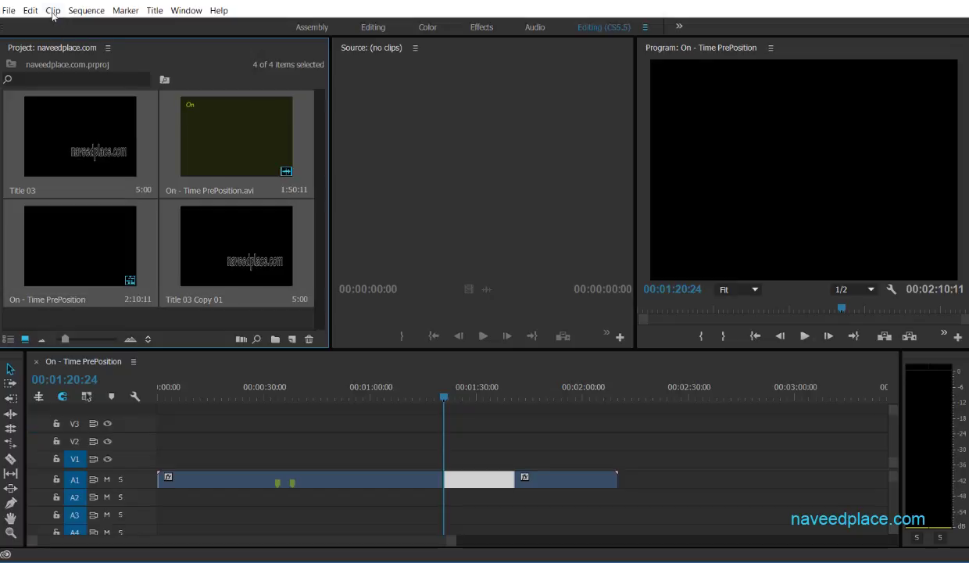
{"action": "left_click", "coordinate": [37, 12]}
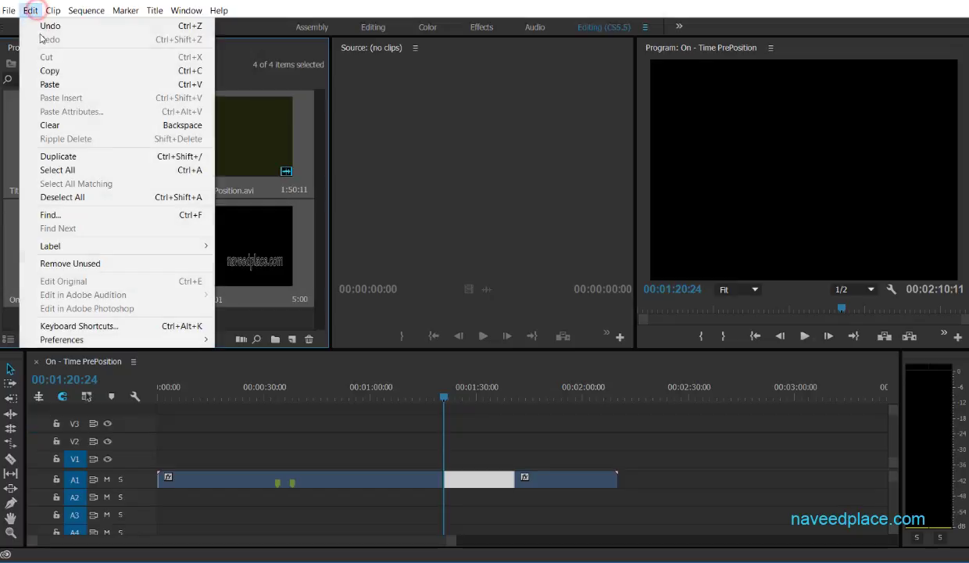
{"action": "left_click", "coordinate": [74, 196]}
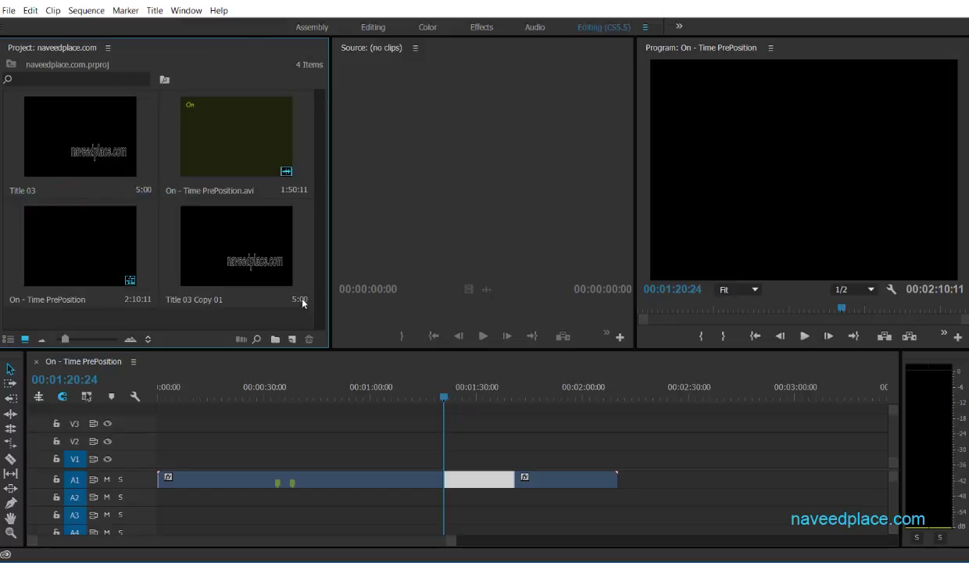
{"action": "left_click", "coordinate": [30, 10]}
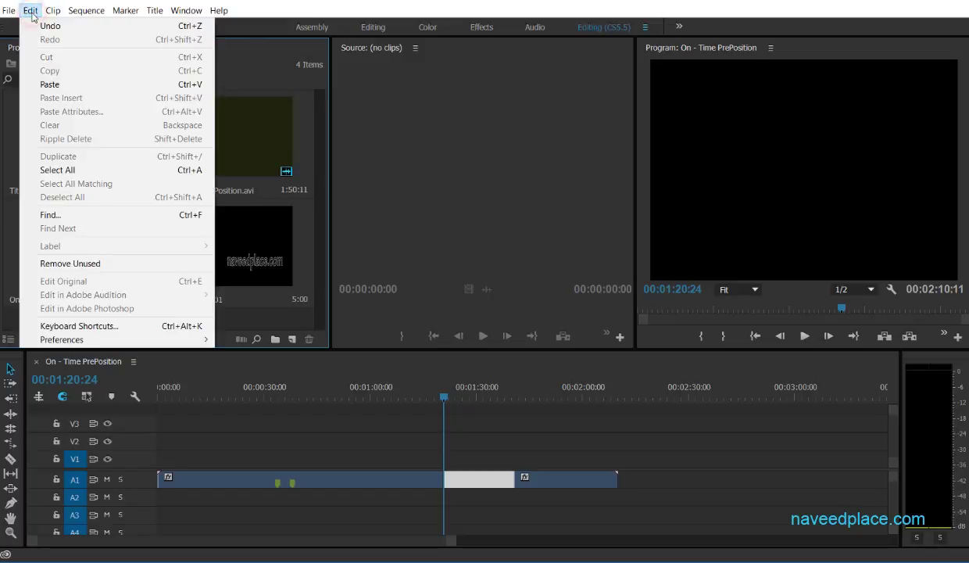
{"action": "left_click", "coordinate": [70, 214]}
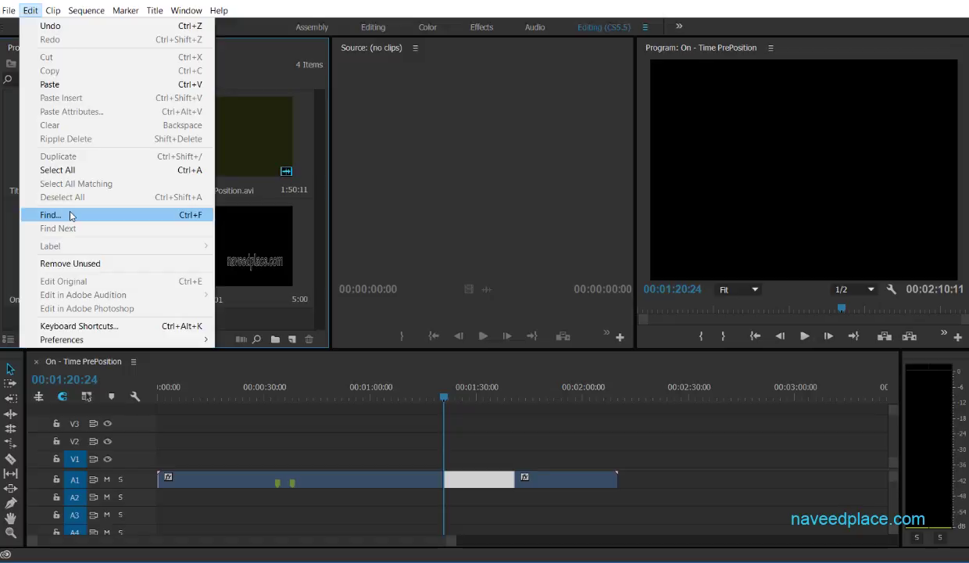
{"action": "left_click", "coordinate": [340, 231]}
{"action": "left_click", "coordinate": [55, 78]}
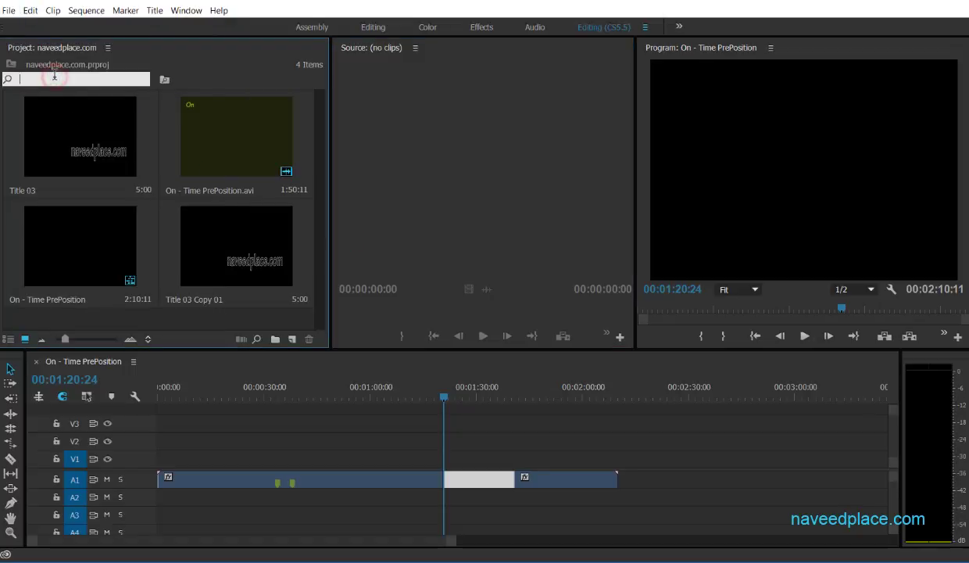
{"action": "left_click", "coordinate": [257, 339]}
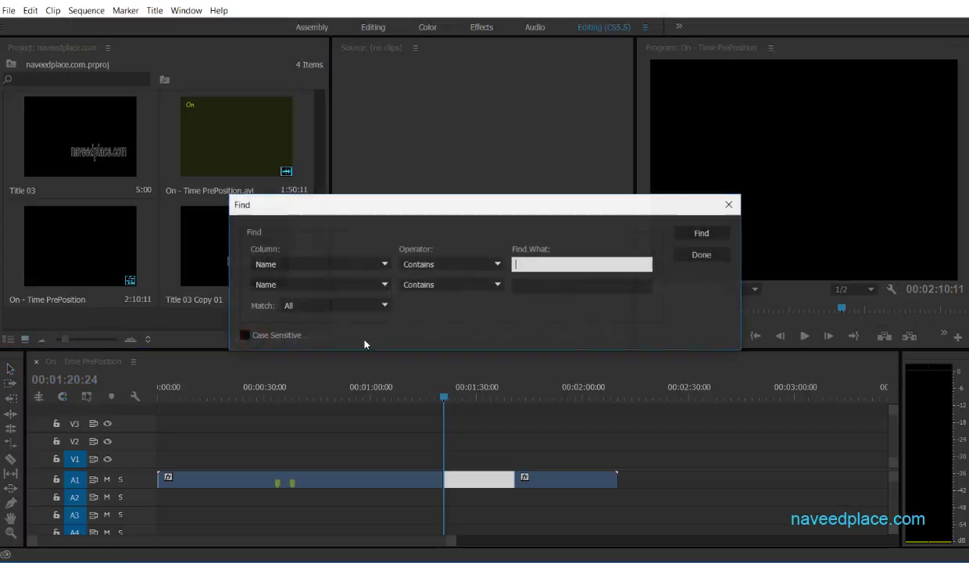
{"action": "left_click", "coordinate": [698, 253]}
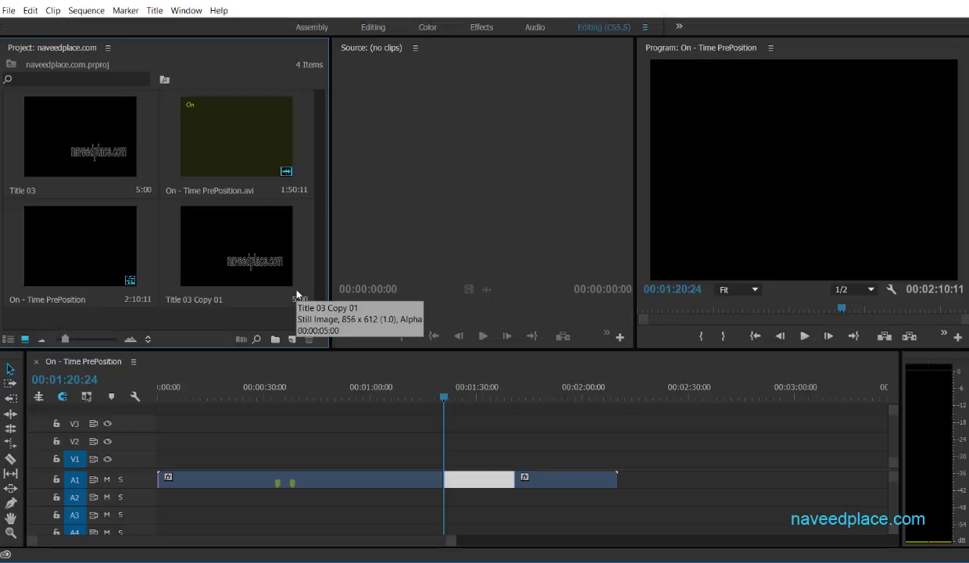
{"action": "left_click", "coordinate": [30, 10]}
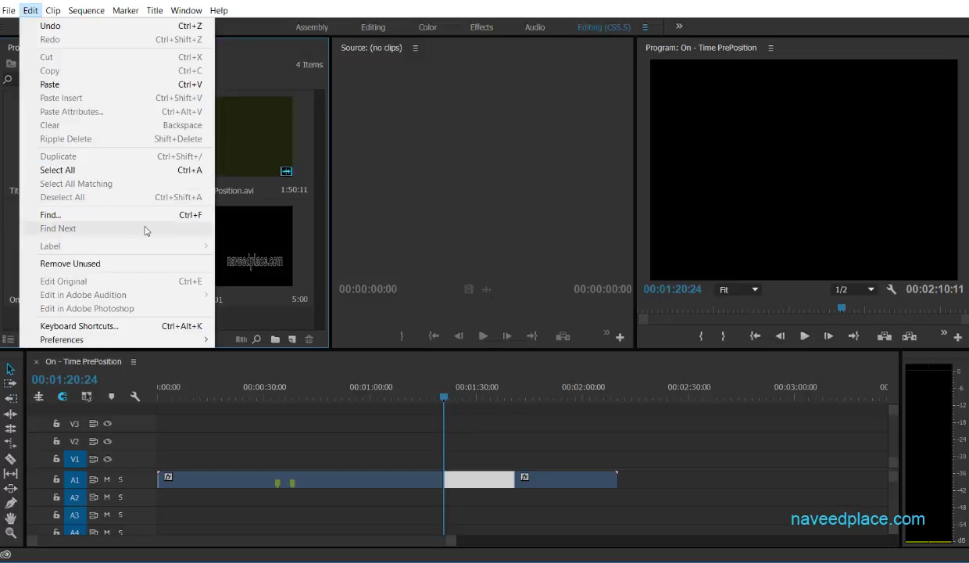
{"action": "left_click", "coordinate": [374, 234]}
{"action": "left_click", "coordinate": [78, 147]}
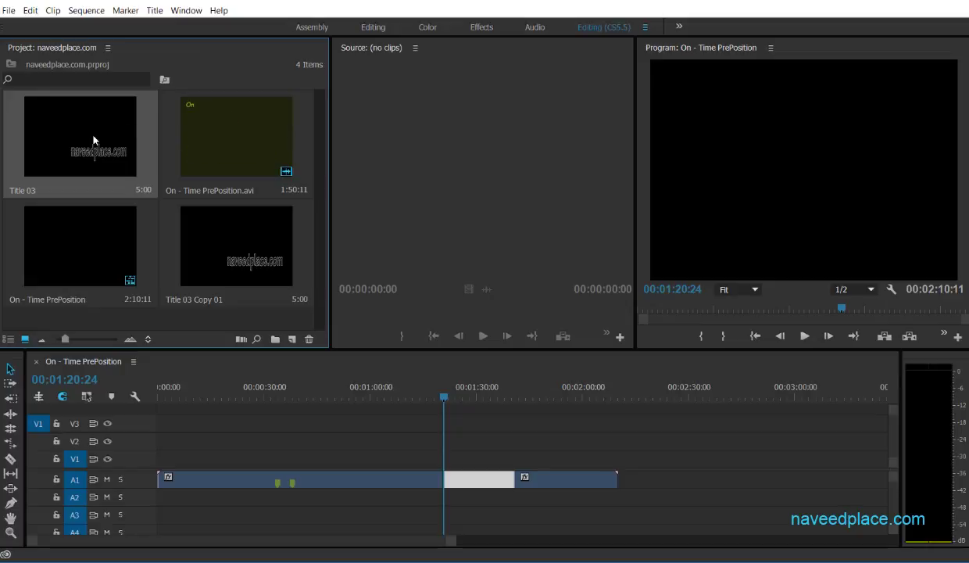
{"action": "left_click", "coordinate": [71, 247]}
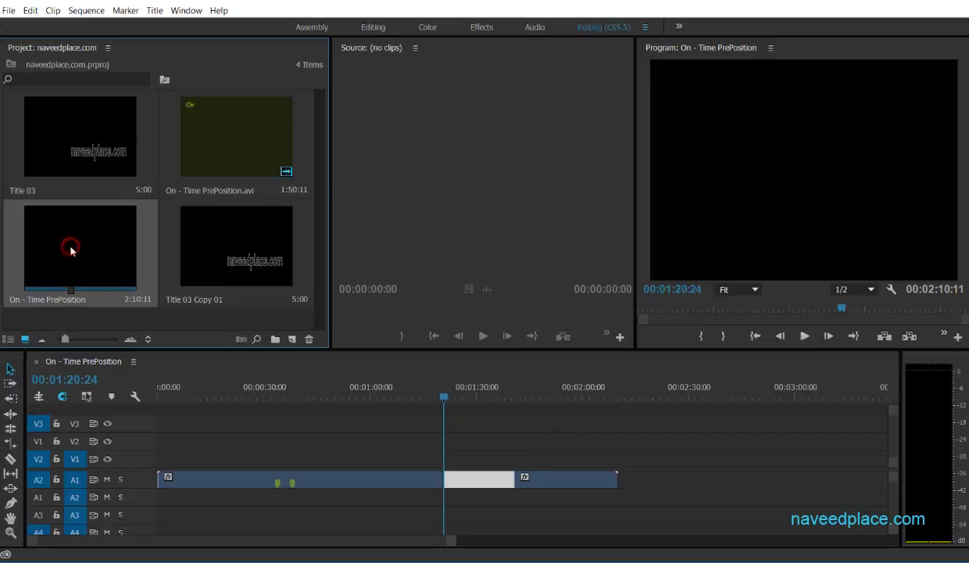
{"action": "left_click", "coordinate": [68, 151]}
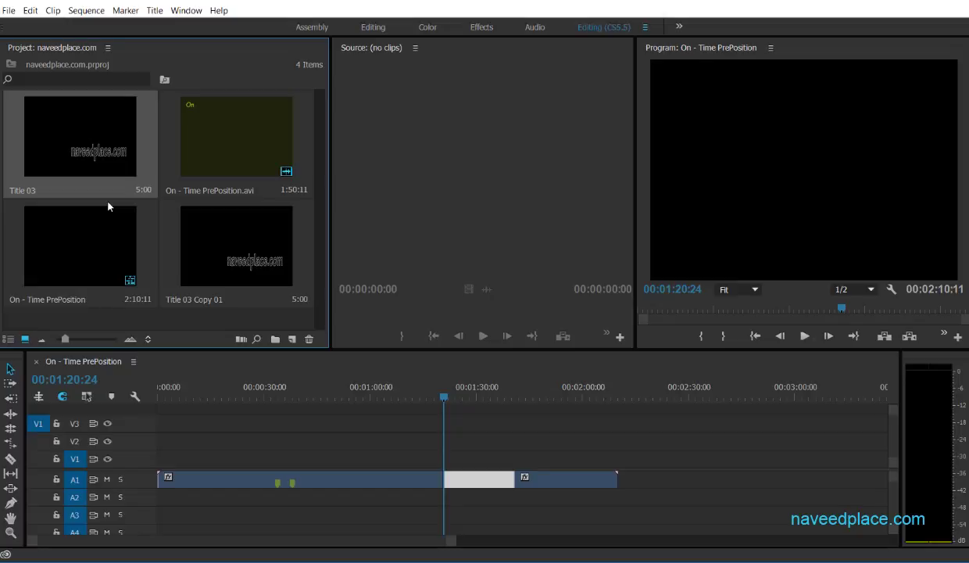
Step: Alternate selection between Title 03 and Title 03 Copy 01, then select the first A1 clip
{"action": "left_click", "coordinate": [30, 10]}
{"action": "left_click", "coordinate": [248, 261]}
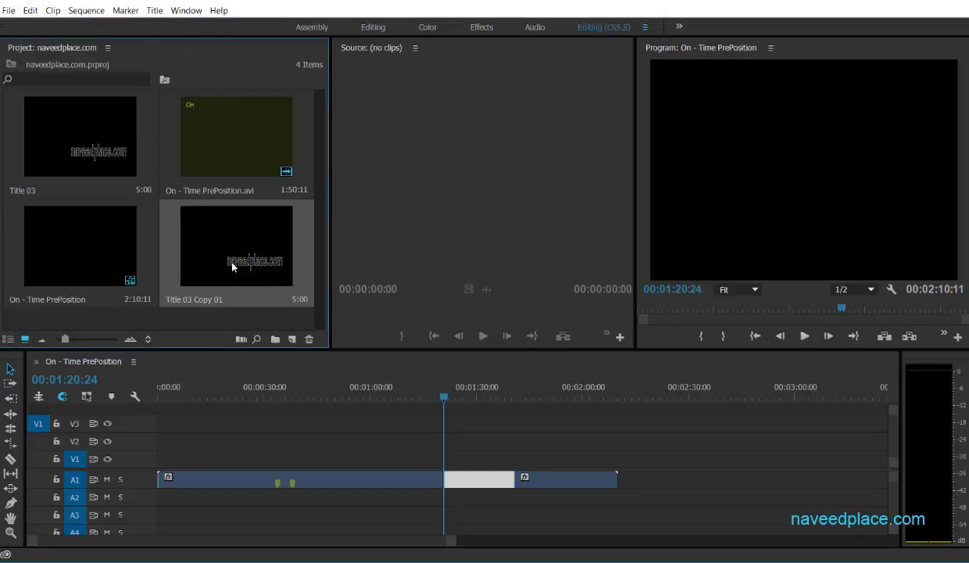
{"action": "left_click", "coordinate": [97, 156]}
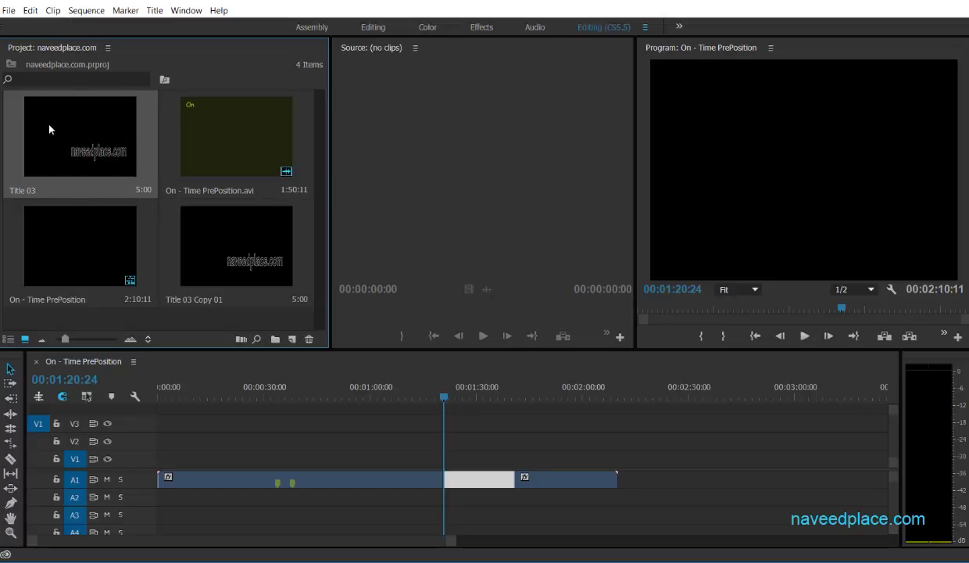
{"action": "left_click", "coordinate": [239, 237]}
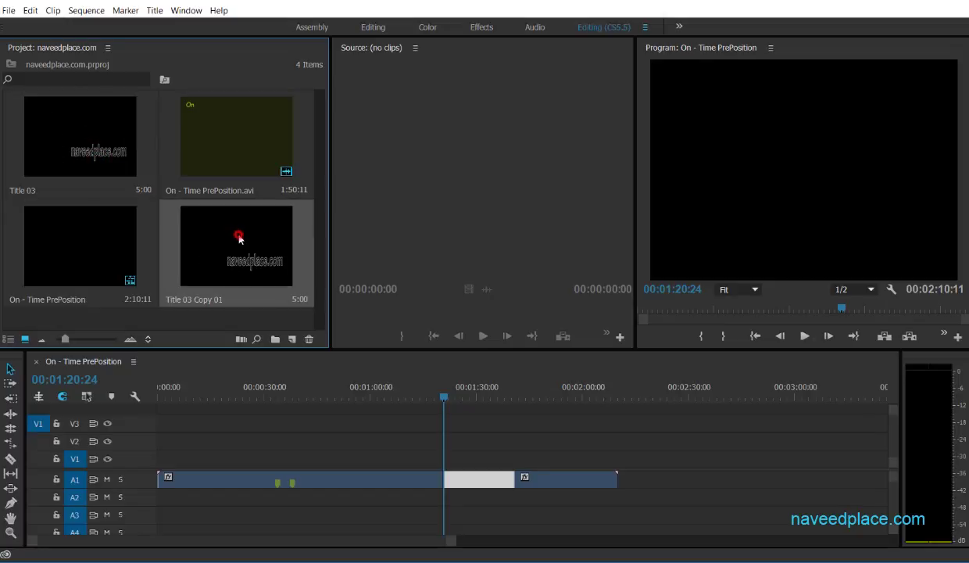
{"action": "left_click", "coordinate": [88, 132]}
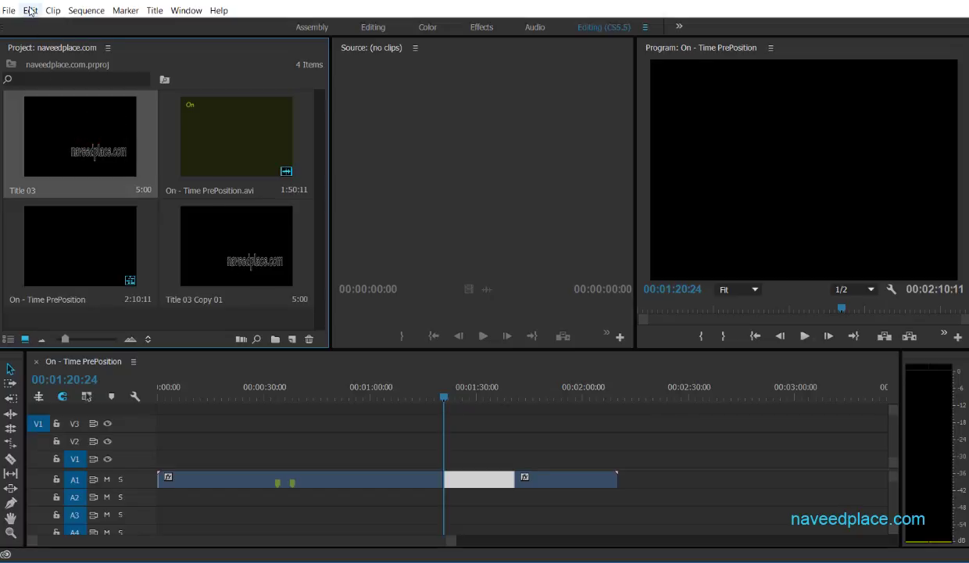
{"action": "left_click", "coordinate": [219, 256]}
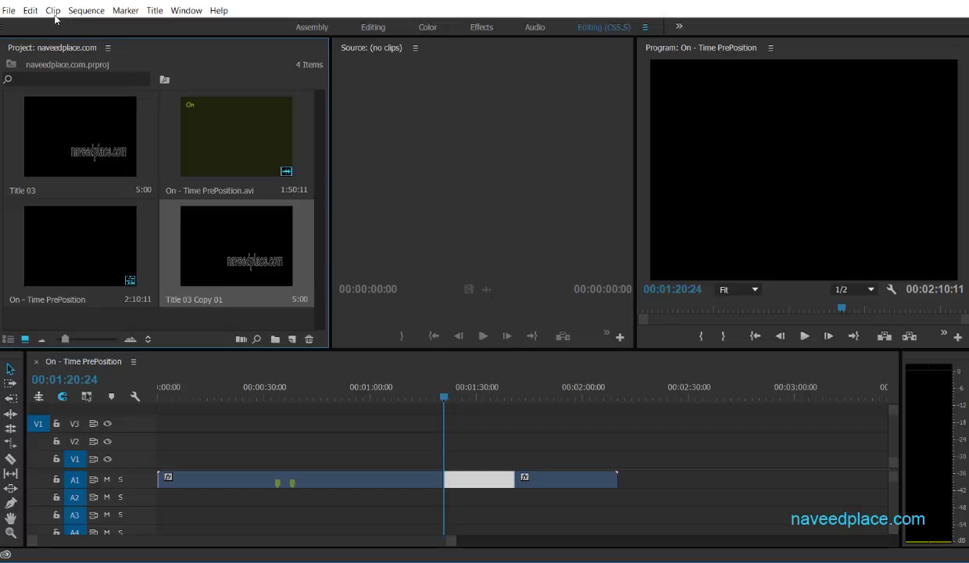
{"action": "left_click", "coordinate": [29, 10]}
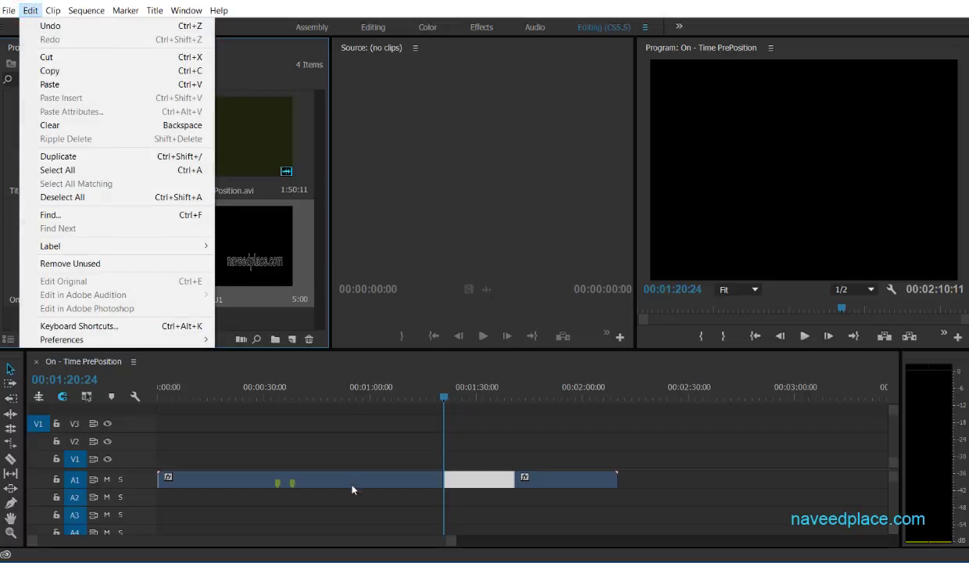
{"action": "left_click", "coordinate": [353, 480]}
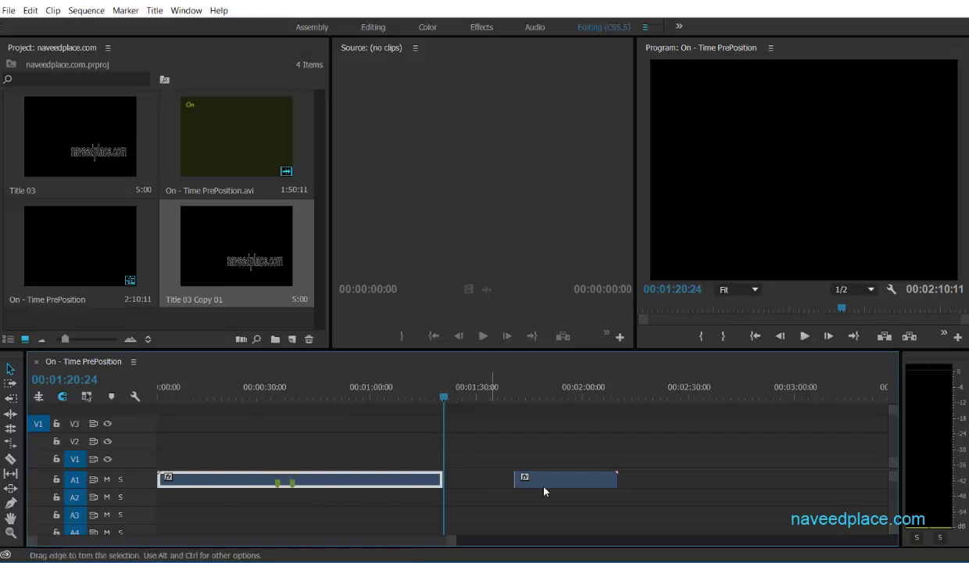
Step: Give the selected first A1 clip the Forest label and deselect it to see the green colour
{"action": "left_click", "coordinate": [31, 10]}
{"action": "mouse_move", "coordinate": [65, 244]}
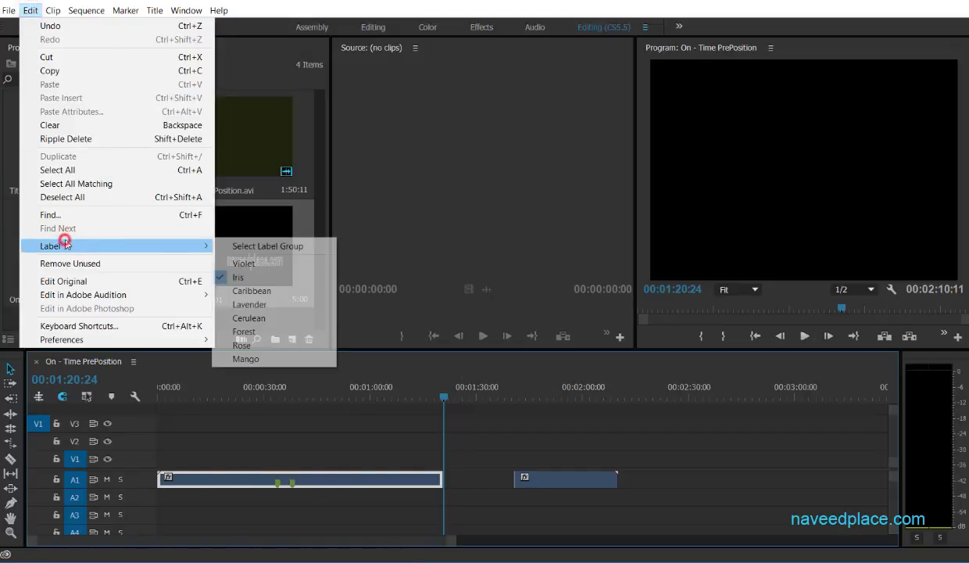
{"action": "left_click", "coordinate": [291, 336]}
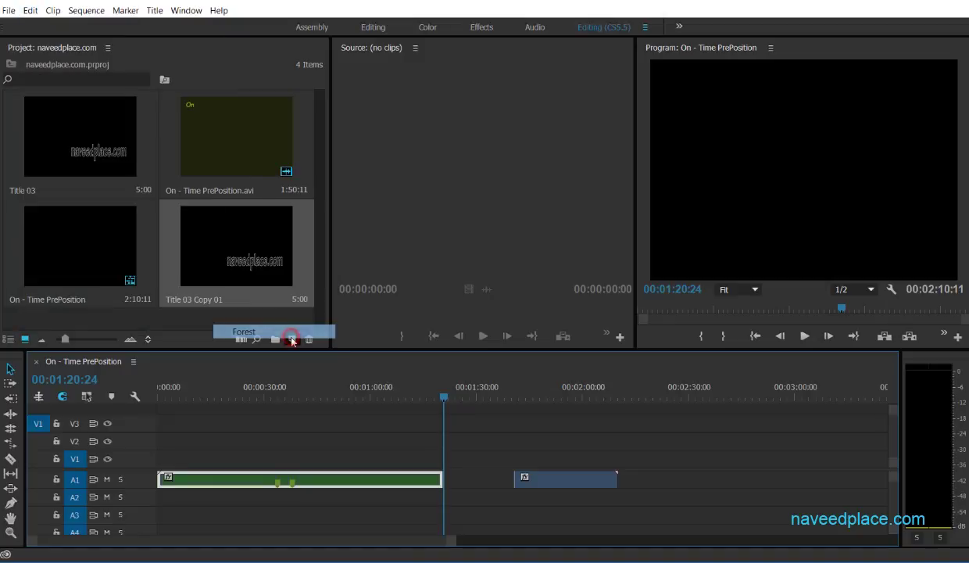
{"action": "left_click", "coordinate": [289, 405]}
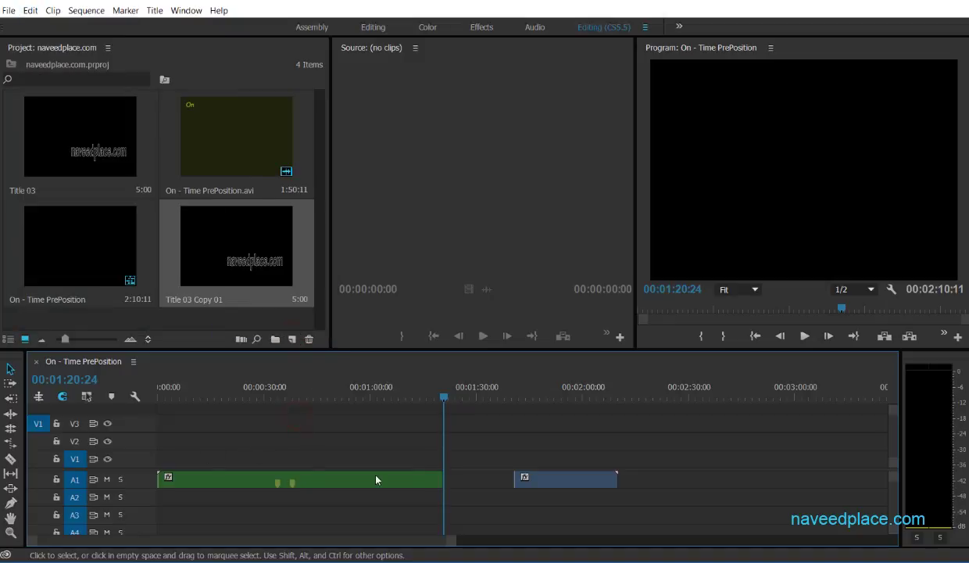
Step: Reselect the first A1 clip and change its label to Mango, checking the orange colour
{"action": "left_click", "coordinate": [603, 482]}
{"action": "left_click", "coordinate": [289, 478]}
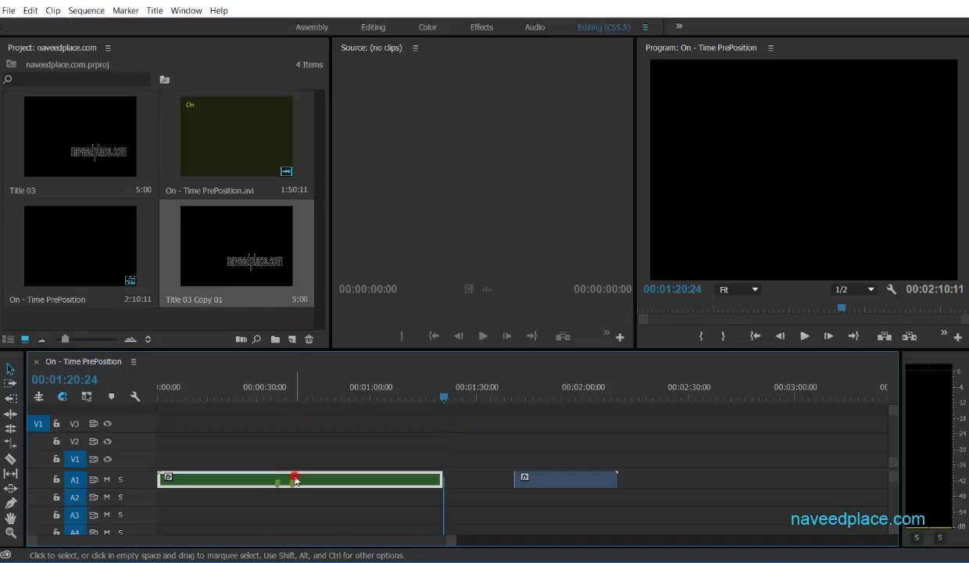
{"action": "left_click", "coordinate": [39, 11]}
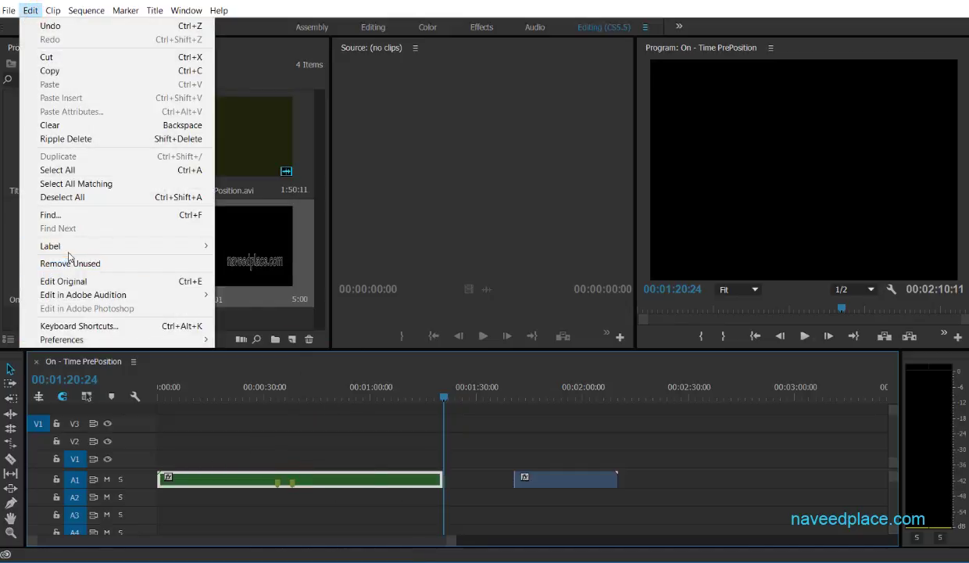
{"action": "mouse_move", "coordinate": [70, 245]}
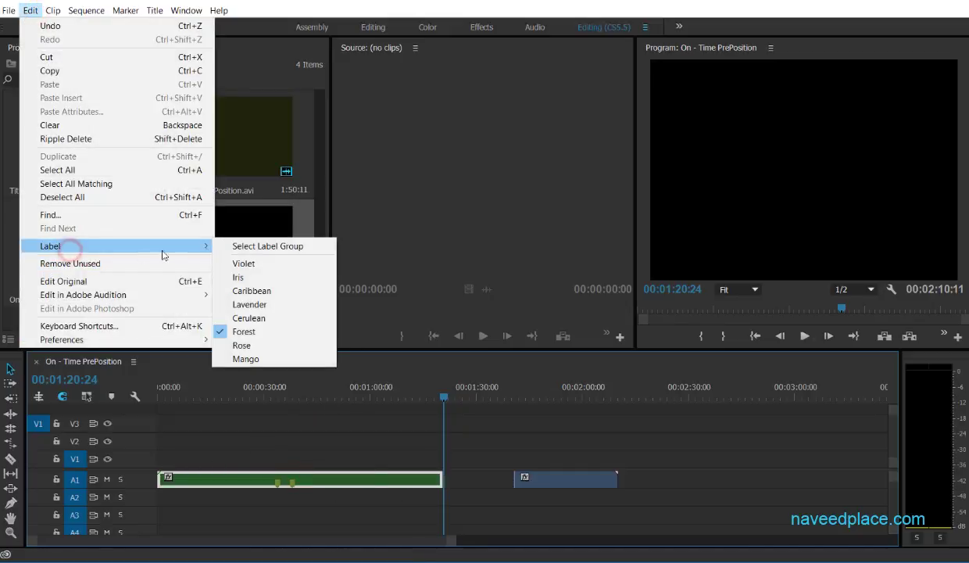
{"action": "left_click", "coordinate": [266, 359]}
{"action": "left_click", "coordinate": [302, 452]}
{"action": "left_click", "coordinate": [285, 479]}
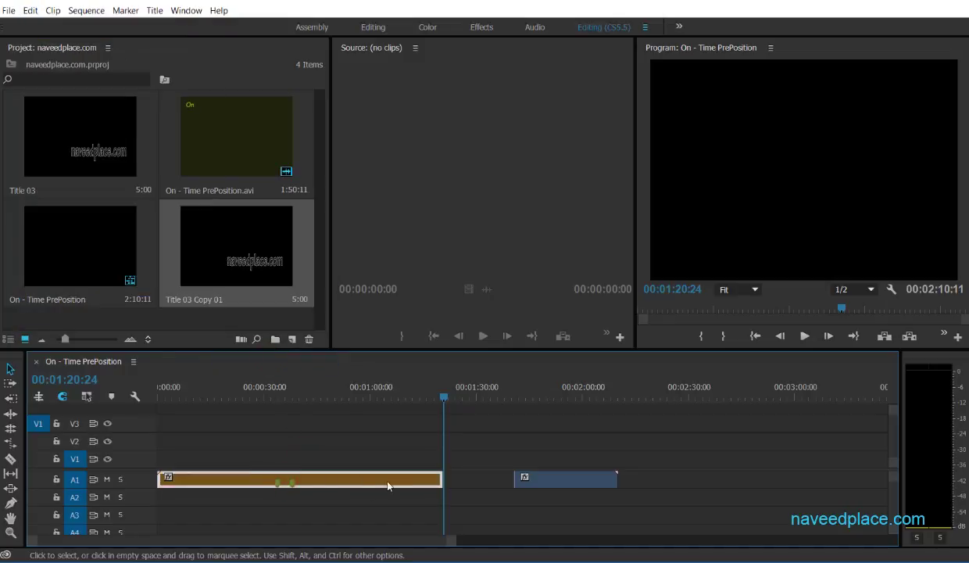
Step: With the playhead at 00:00:37:12, relabel the first A1 clip Cerulean
{"action": "left_click", "coordinate": [290, 388]}
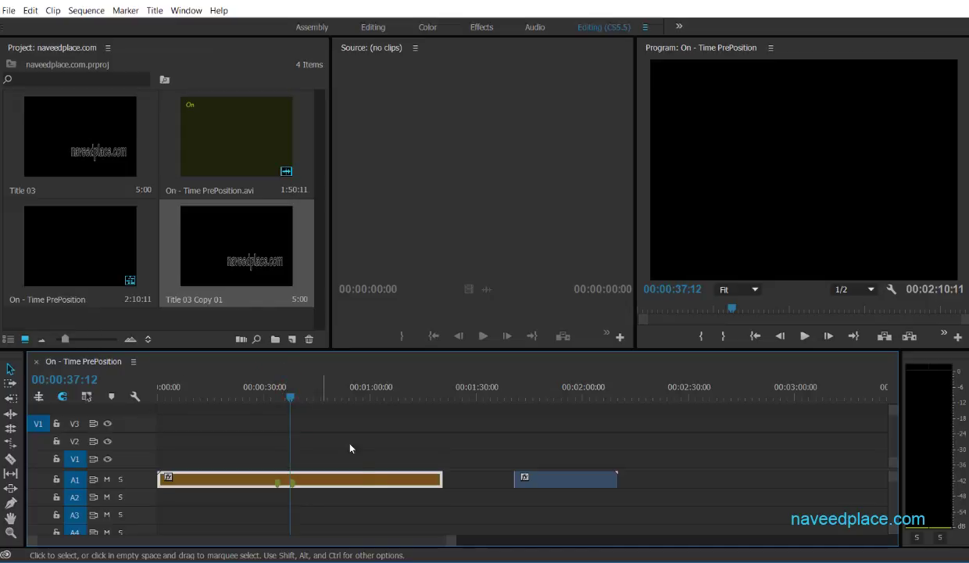
{"action": "left_click", "coordinate": [359, 479]}
{"action": "left_click", "coordinate": [37, 11]}
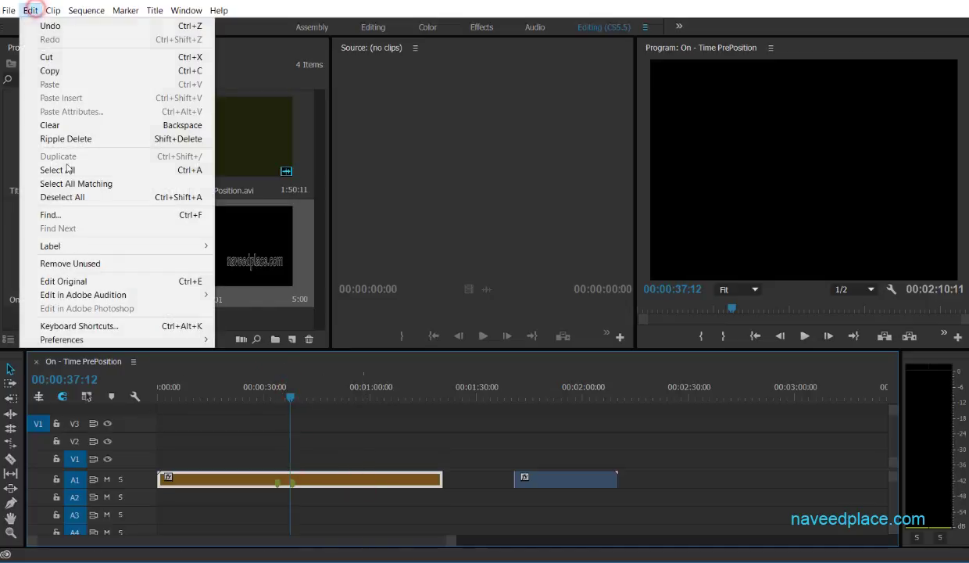
{"action": "mouse_move", "coordinate": [84, 245]}
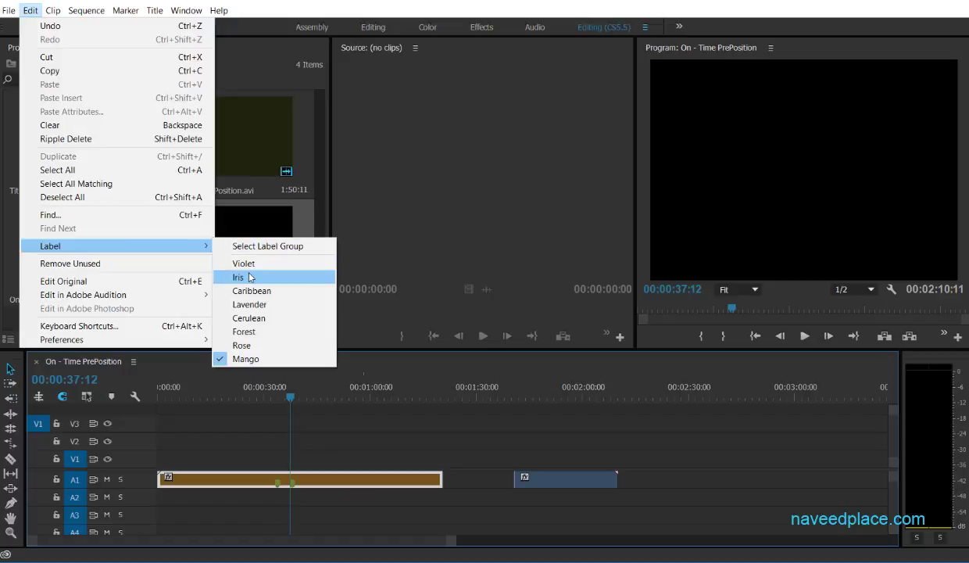
{"action": "left_click", "coordinate": [254, 318]}
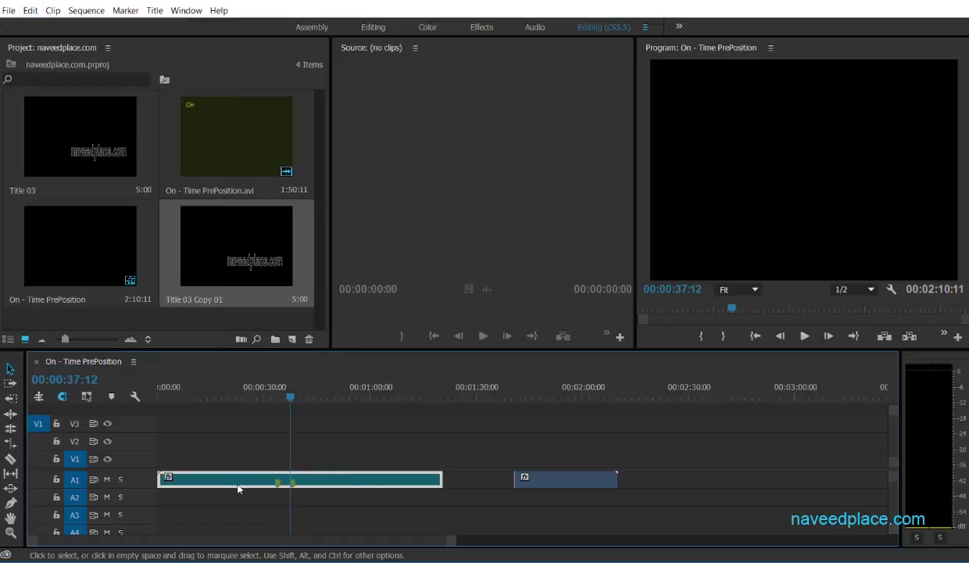
Step: Drag the timeline divider down to make the project, source and program panels taller
{"action": "left_click", "coordinate": [30, 10]}
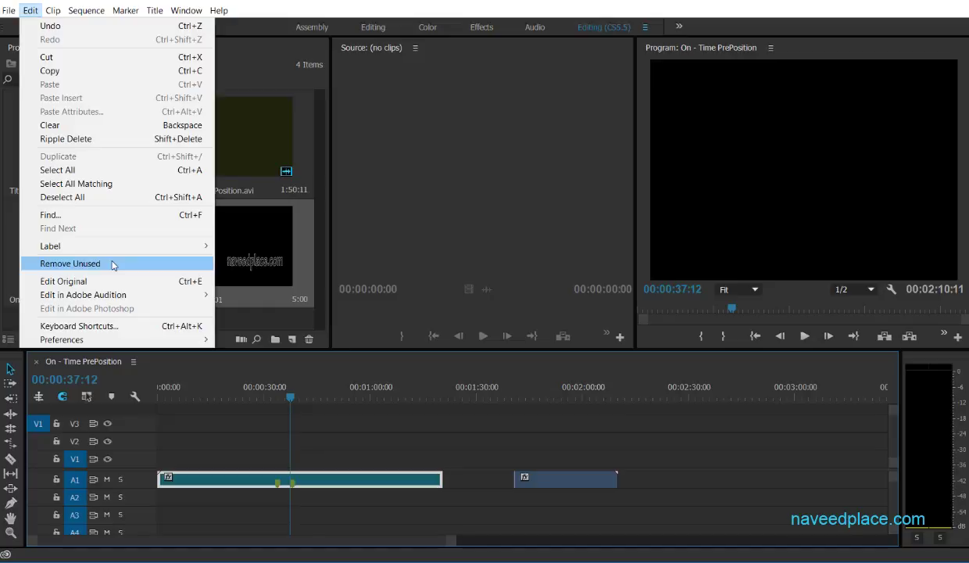
{"action": "left_click", "coordinate": [365, 263]}
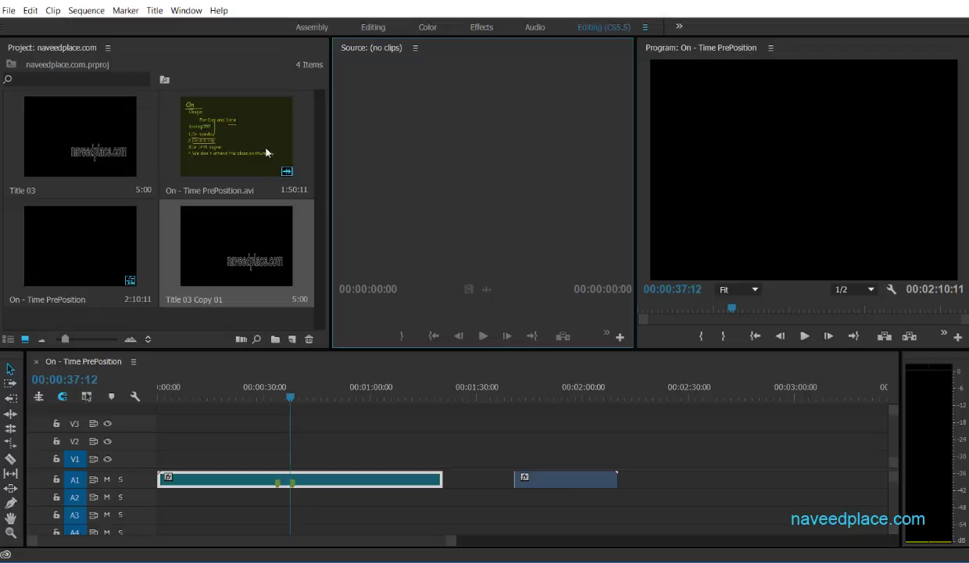
{"action": "left_click", "coordinate": [322, 165]}
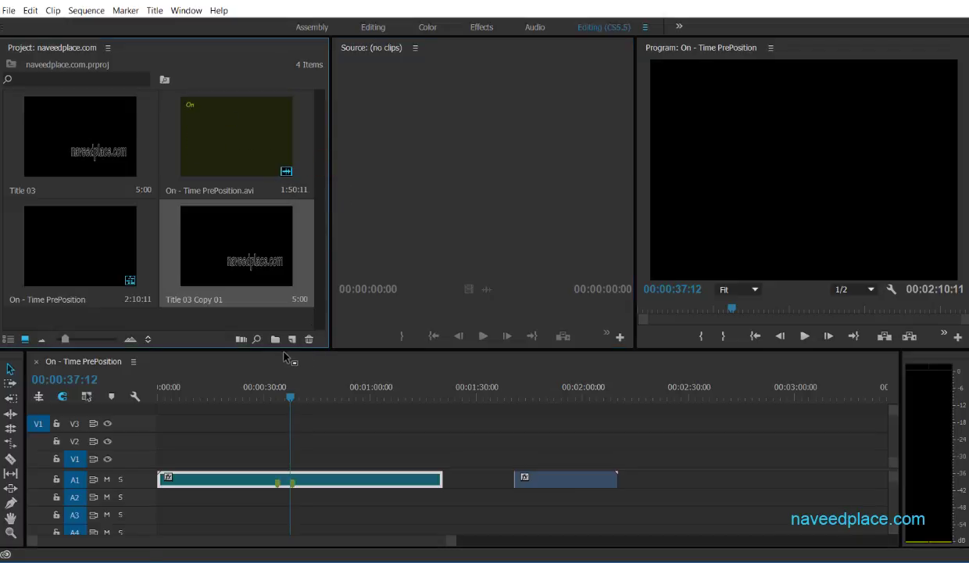
{"action": "left_click_drag", "start_coordinate": [281, 349], "coordinate": [281, 395]}
{"action": "left_click", "coordinate": [191, 329]}
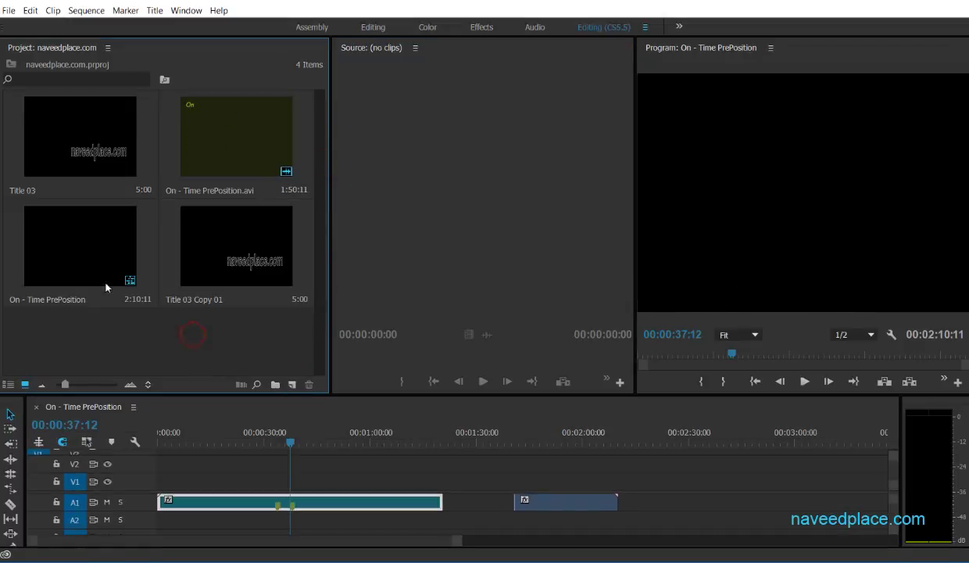
{"action": "left_click", "coordinate": [70, 253]}
{"action": "left_click", "coordinate": [72, 151]}
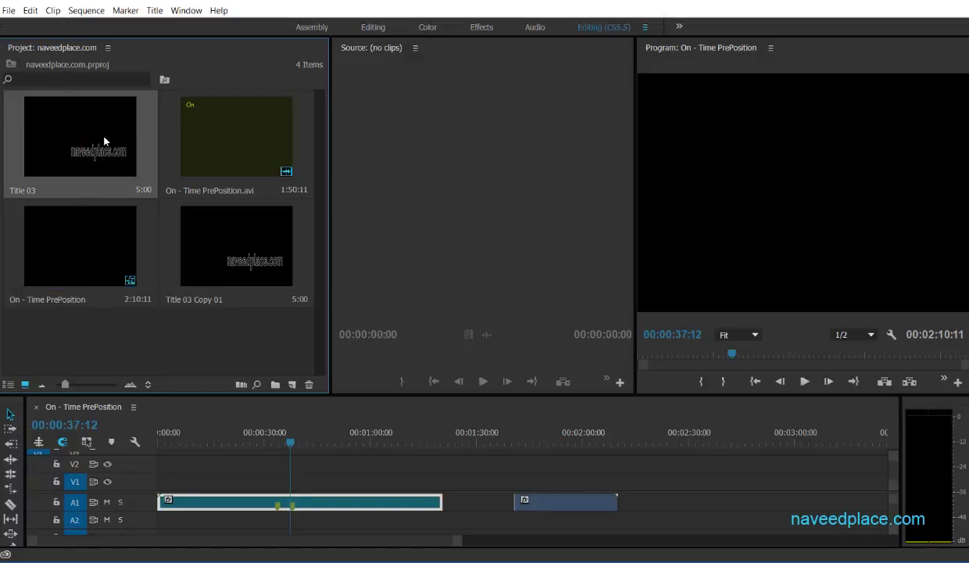
{"action": "left_click", "coordinate": [30, 10]}
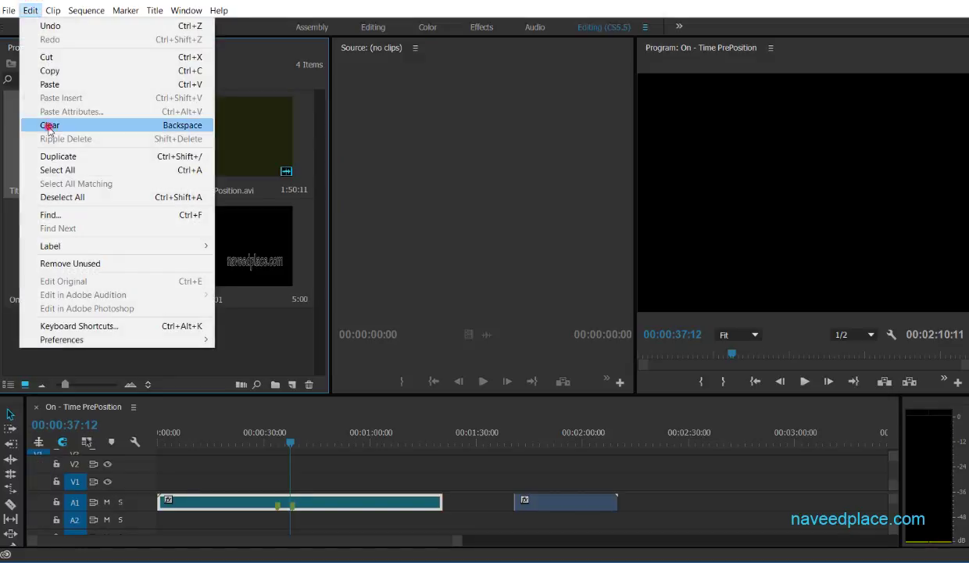
{"action": "left_click", "coordinate": [48, 126]}
{"action": "left_click", "coordinate": [256, 141]}
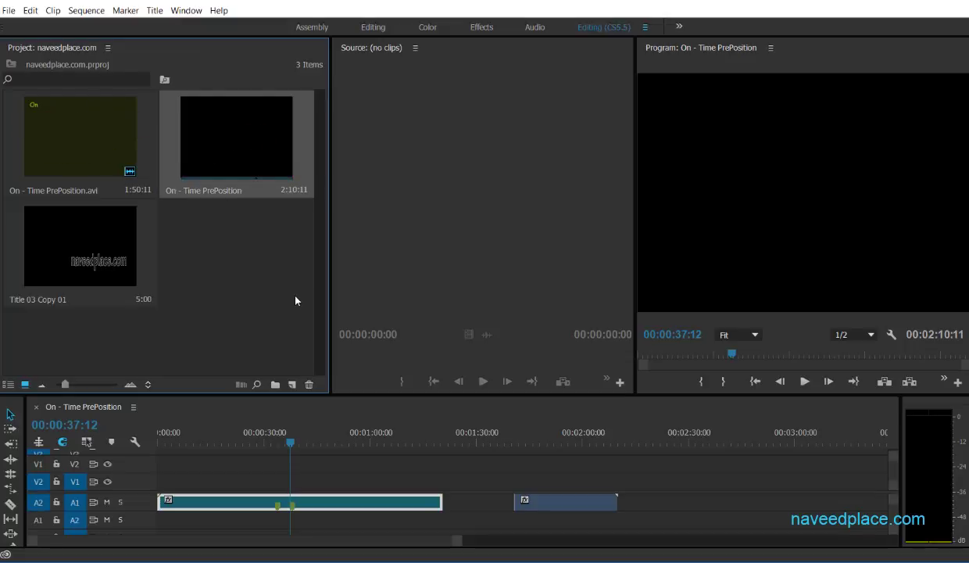
{"action": "key", "text": "ctrl+z"}
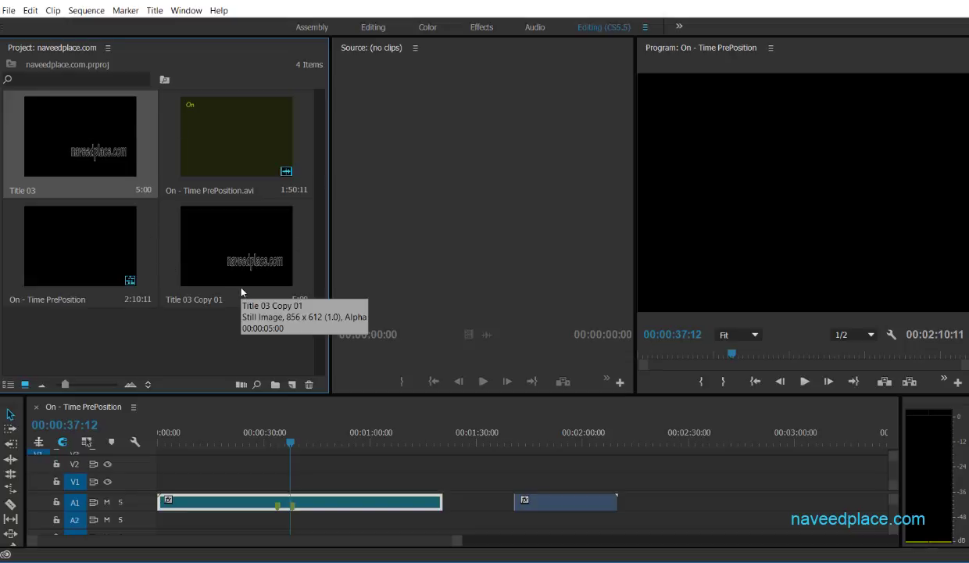
Step: Run Edit > Remove Unused to delete both Title 03 items from the project
{"action": "left_click", "coordinate": [29, 17]}
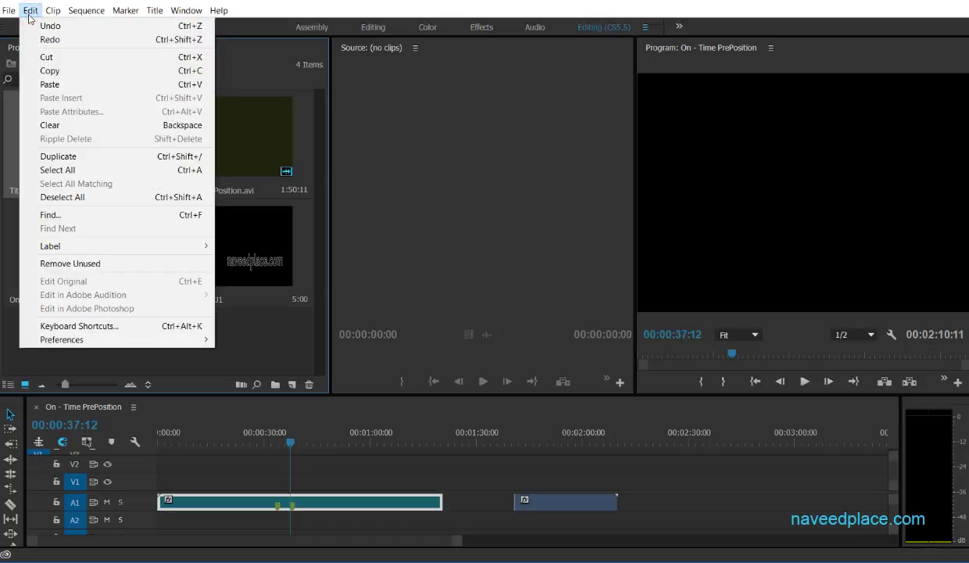
{"action": "left_click", "coordinate": [133, 270]}
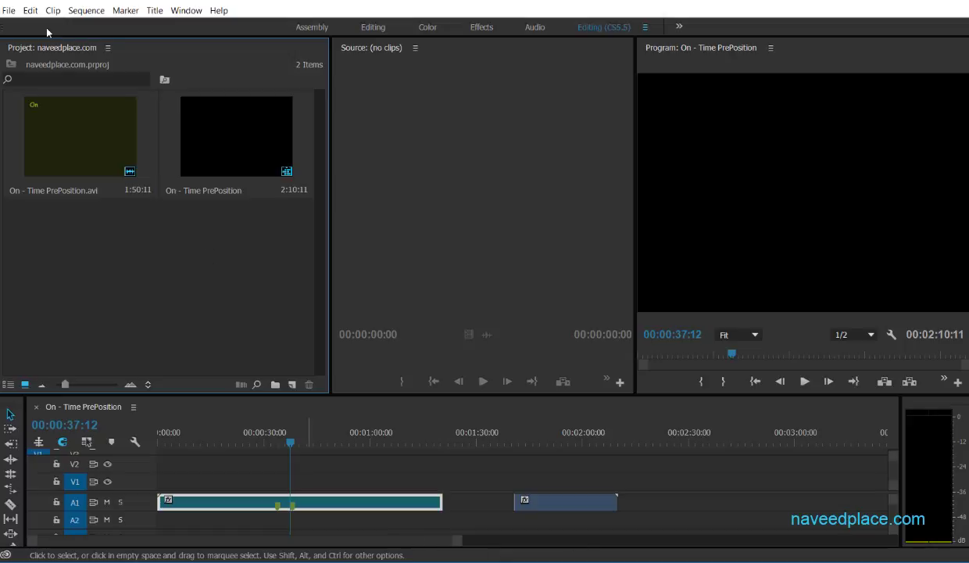
Step: Open the Find dialog for project items, dismiss it, and clear the selection
{"action": "left_click", "coordinate": [32, 11]}
{"action": "left_click", "coordinate": [50, 215]}
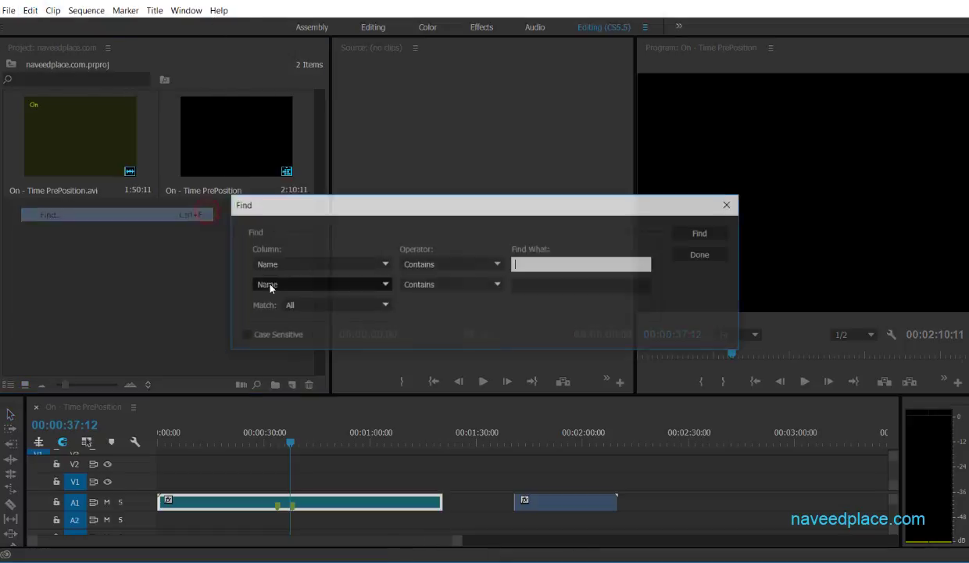
{"action": "left_click", "coordinate": [713, 253]}
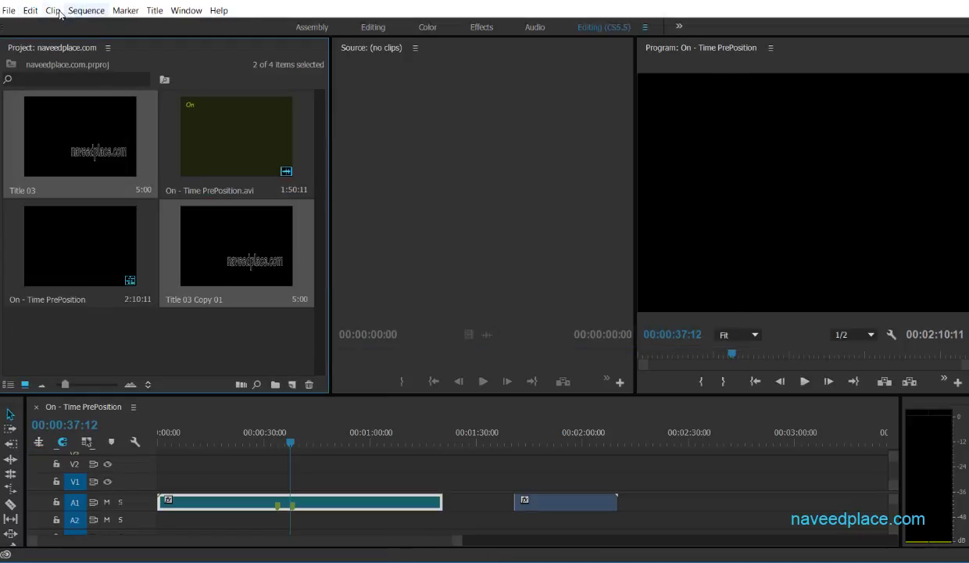
{"action": "left_click", "coordinate": [31, 11]}
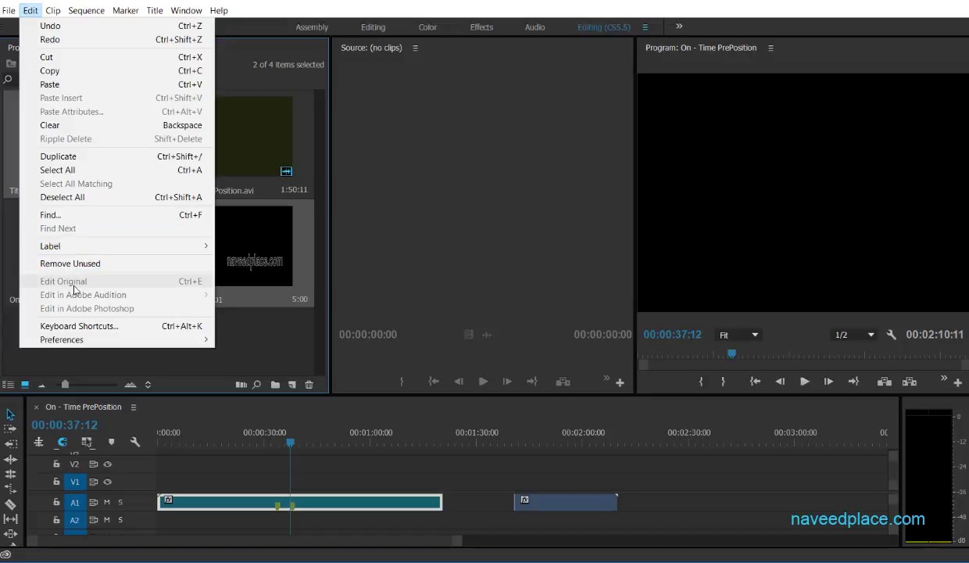
{"action": "left_click", "coordinate": [164, 350]}
Step: Select Title 03 Copy 01, then the On - Time PrePosition.avi clip, checking Edit Original in the Edit menu
{"action": "left_click", "coordinate": [238, 260]}
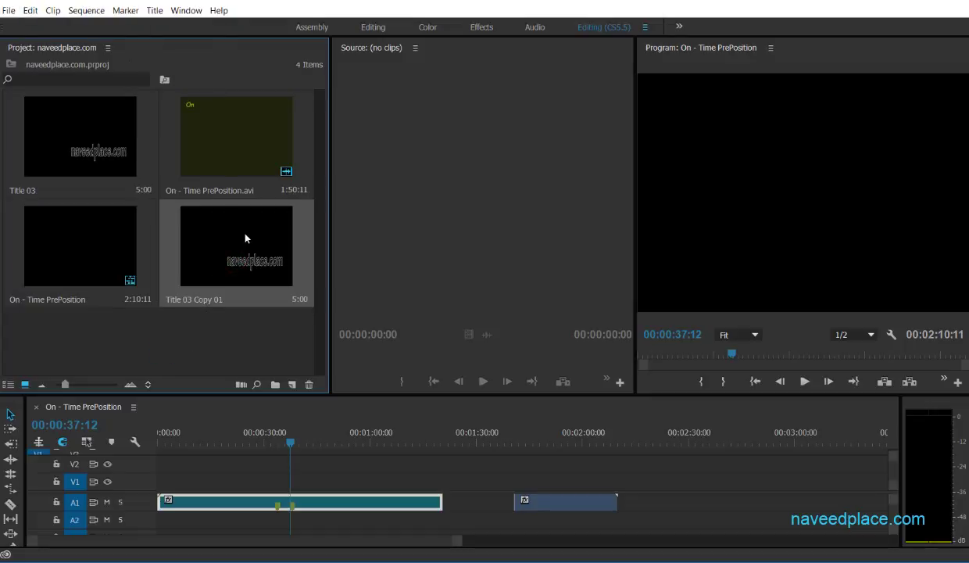
{"action": "left_click", "coordinate": [31, 10]}
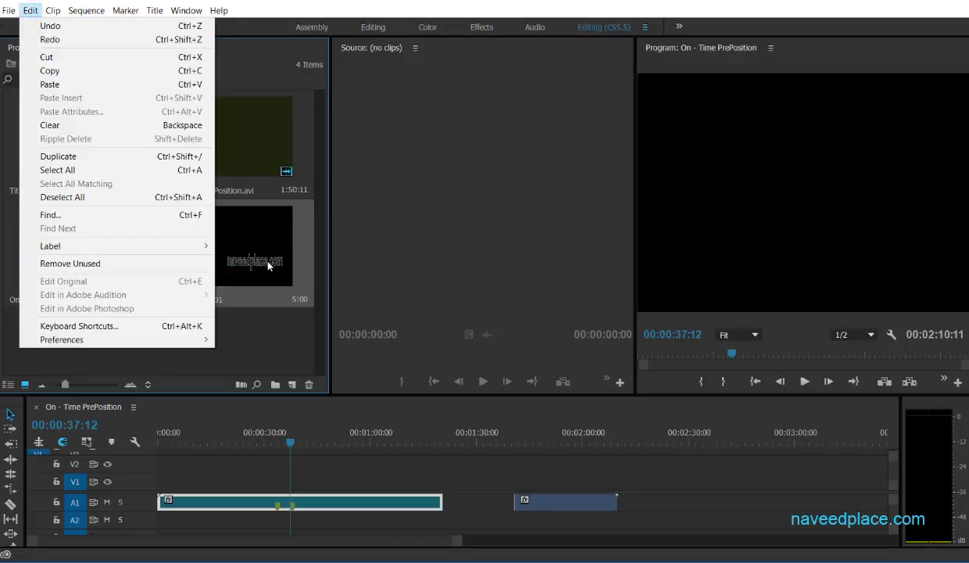
{"action": "left_click", "coordinate": [261, 148]}
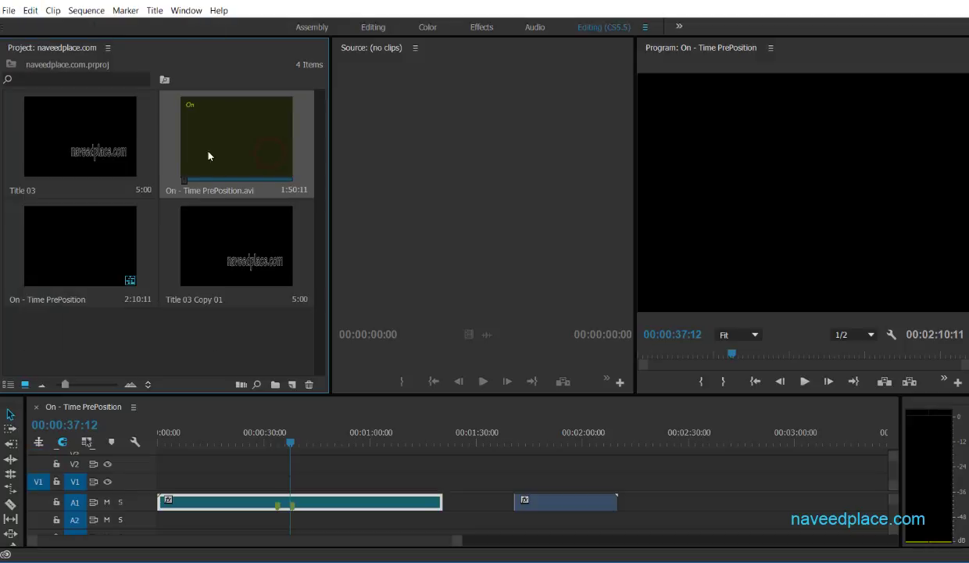
{"action": "left_click", "coordinate": [31, 11]}
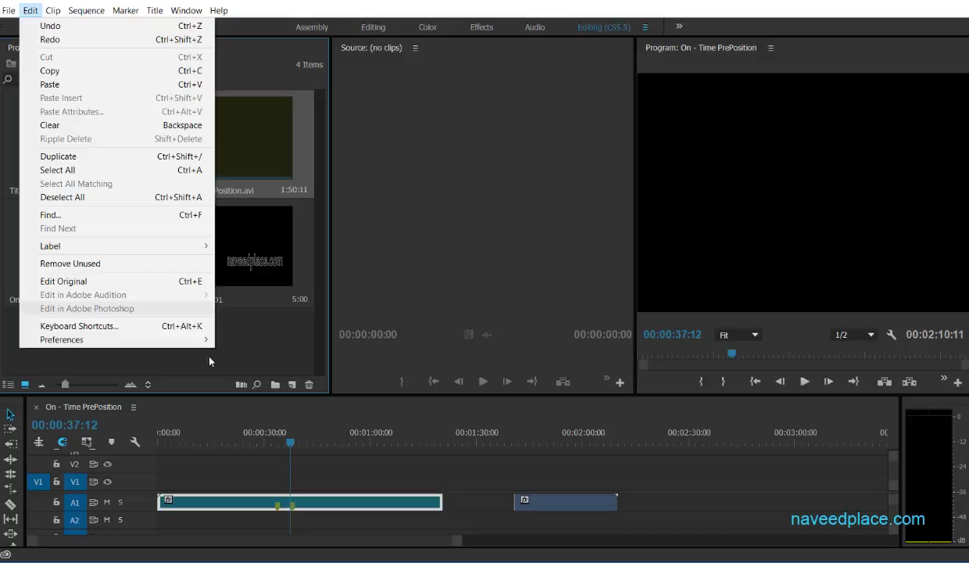
{"action": "left_click", "coordinate": [266, 369]}
{"action": "left_click", "coordinate": [222, 255]}
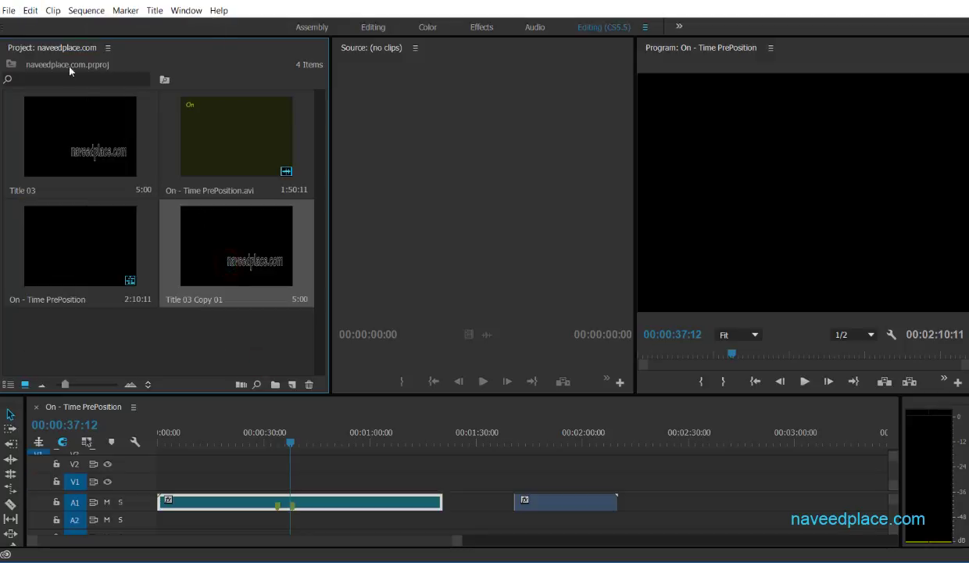
{"action": "left_click", "coordinate": [30, 10]}
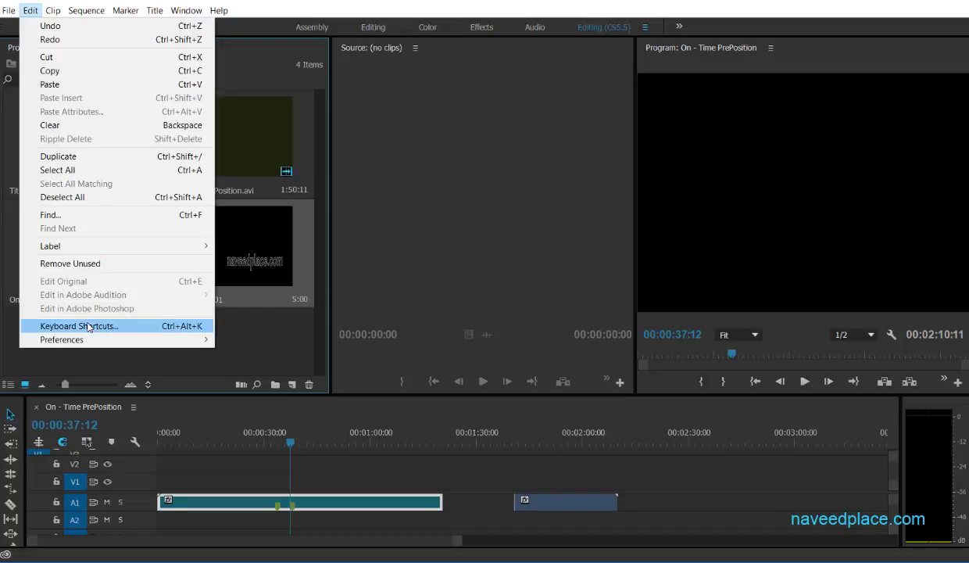
{"action": "left_click", "coordinate": [89, 327]}
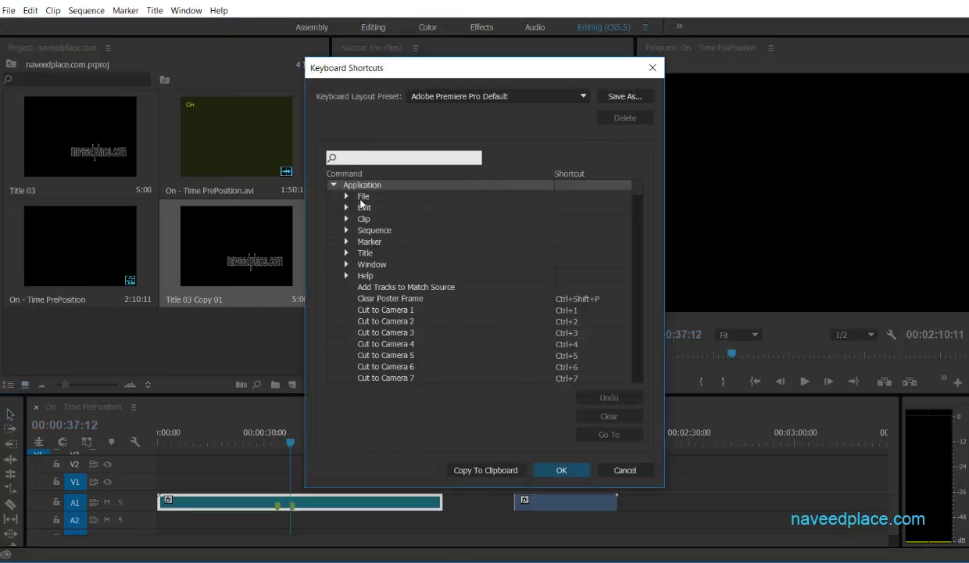
{"action": "left_click", "coordinate": [579, 311]}
{"action": "left_click", "coordinate": [393, 188]}
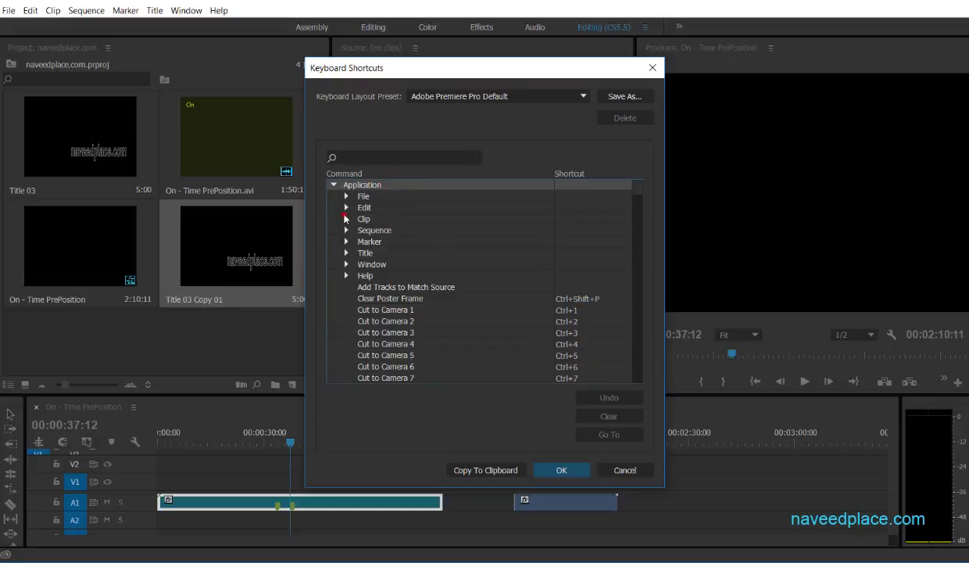
{"action": "left_click", "coordinate": [346, 219]}
{"action": "left_click", "coordinate": [346, 207]}
{"action": "left_click", "coordinate": [625, 468]}
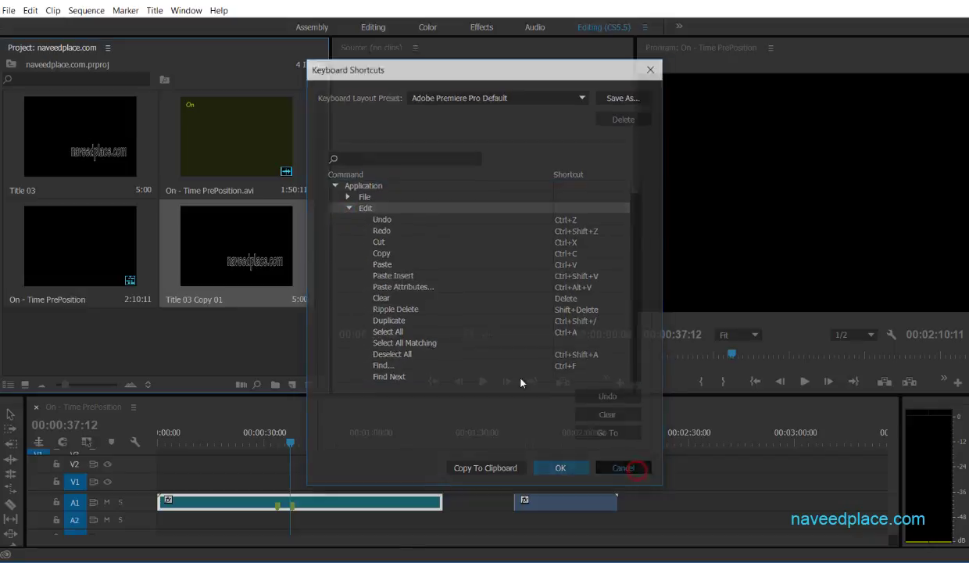
{"action": "left_click", "coordinate": [30, 10]}
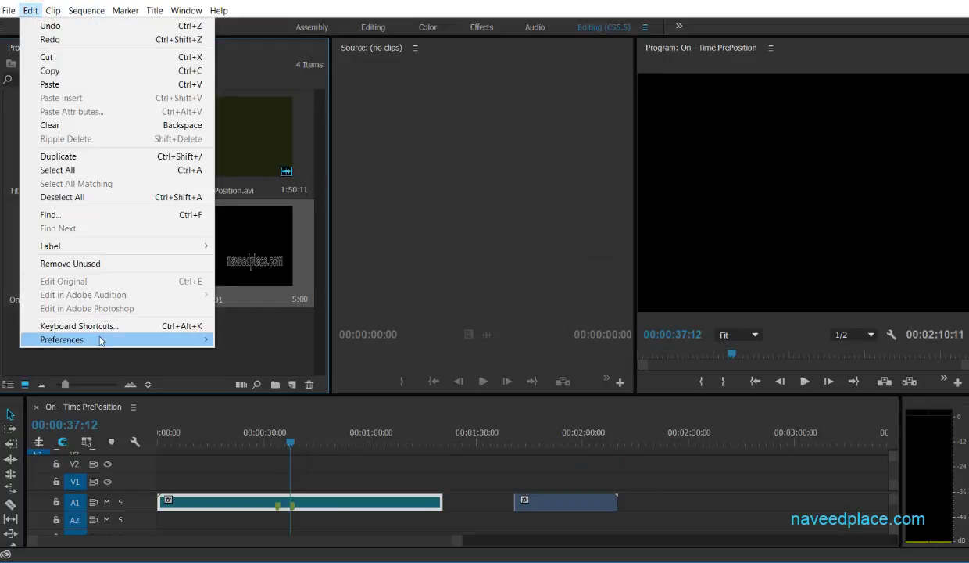
Step: In Appearance preferences, push interface brightness to lightest, then back to darkest
{"action": "mouse_move", "coordinate": [98, 337]}
{"action": "left_click", "coordinate": [242, 341]}
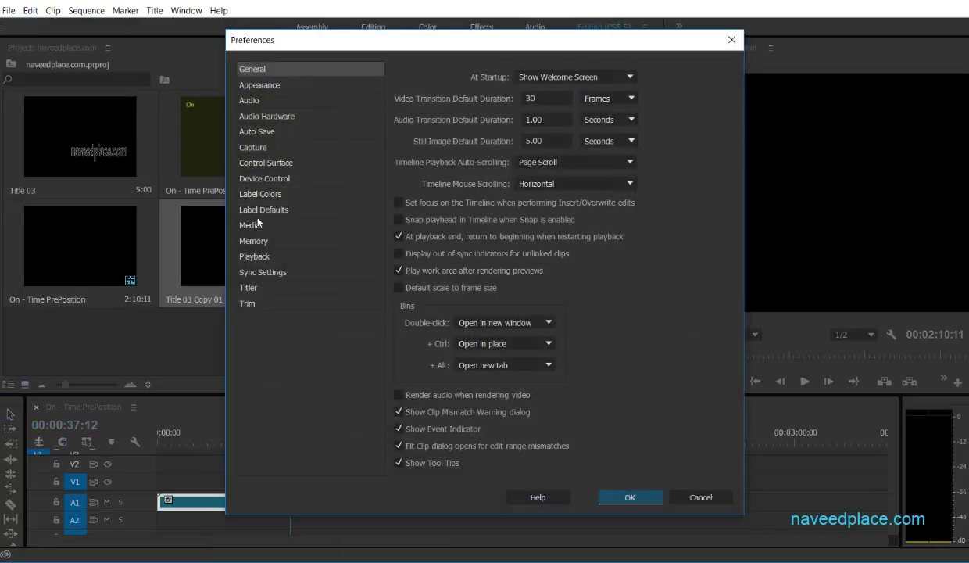
{"action": "left_click", "coordinate": [258, 85]}
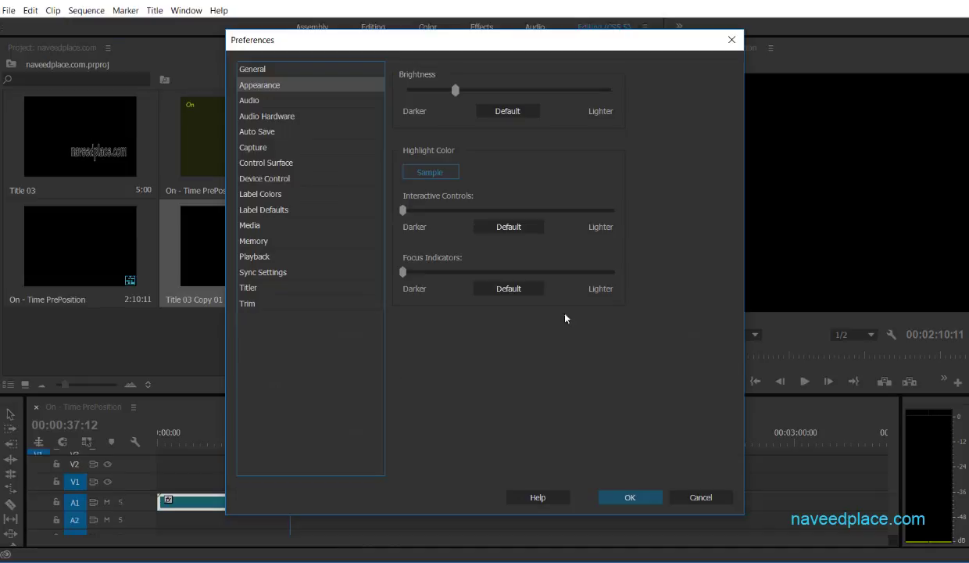
{"action": "left_click_drag", "start_coordinate": [451, 91], "coordinate": [611, 89]}
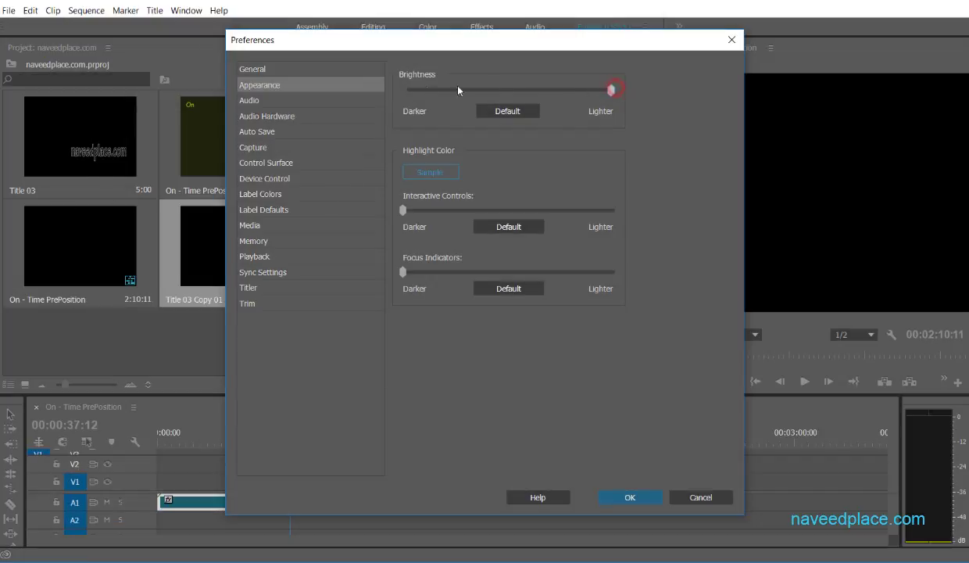
{"action": "left_click_drag", "start_coordinate": [611, 90], "coordinate": [412, 90]}
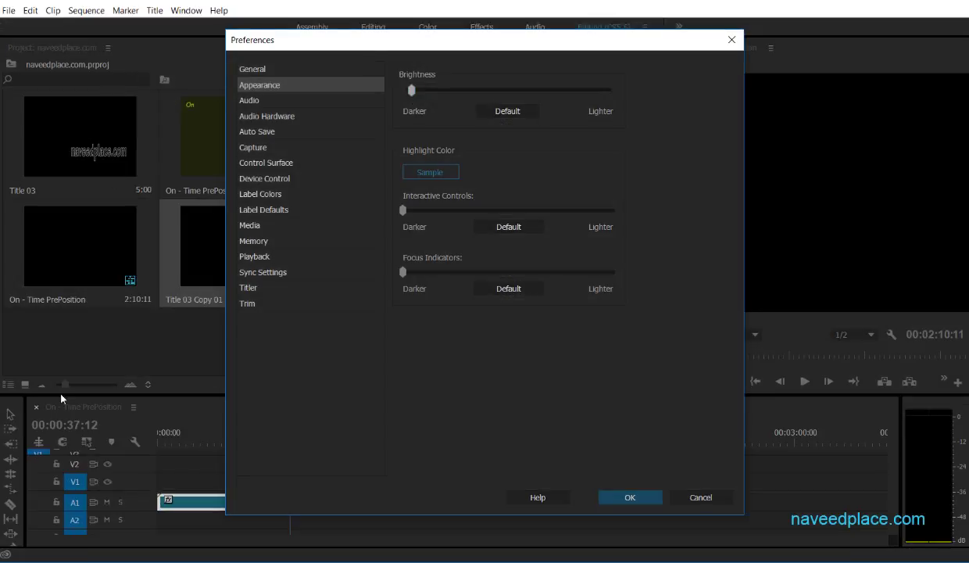
Step: Browse the Audio, Device Control, Media, Playback, Sync Settings and Trim preferences, ending on Auto Save
{"action": "left_click", "coordinate": [272, 118]}
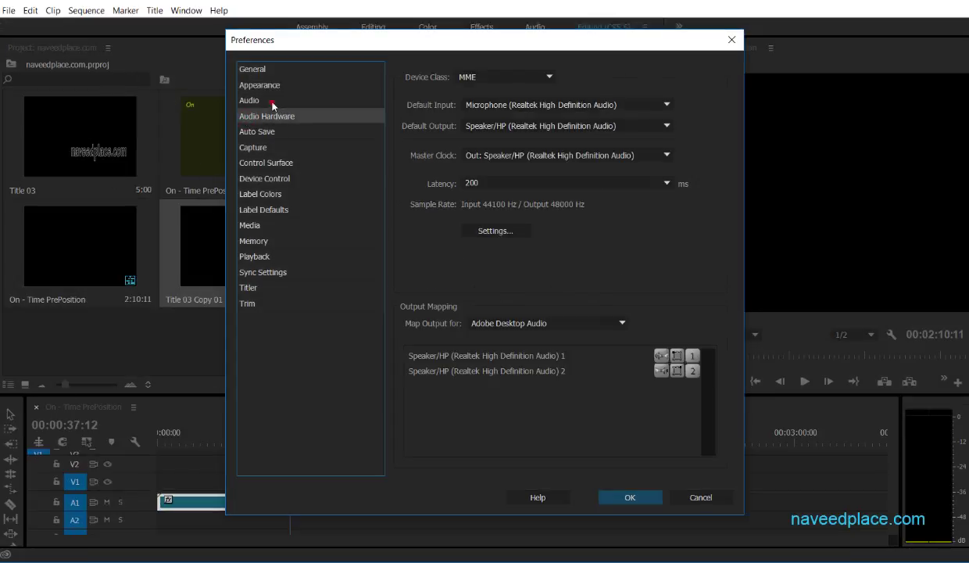
{"action": "left_click", "coordinate": [271, 101]}
{"action": "left_click", "coordinate": [266, 179]}
{"action": "left_click", "coordinate": [270, 223]}
{"action": "left_click", "coordinate": [266, 257]}
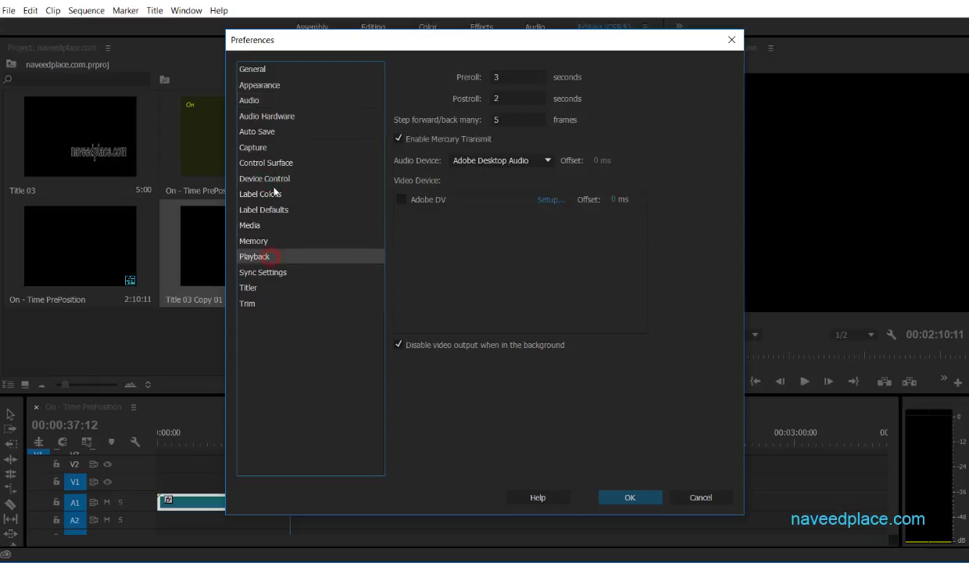
{"action": "left_click", "coordinate": [269, 163]}
{"action": "left_click", "coordinate": [270, 272]}
{"action": "left_click", "coordinate": [270, 302]}
{"action": "left_click", "coordinate": [275, 133]}
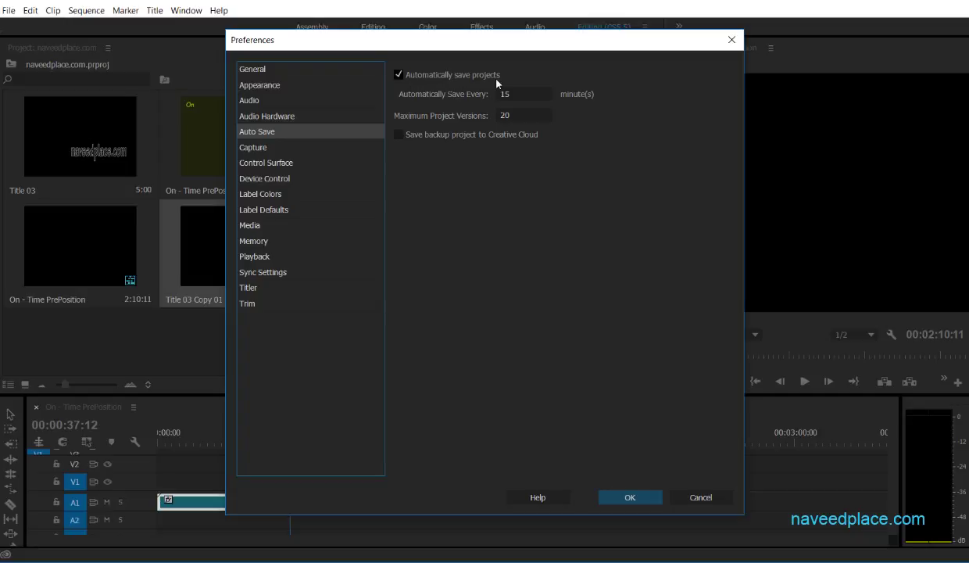
Step: Set Automatically Save Every to 3 minutes and confirm the Preferences with OK
{"action": "double_click", "coordinate": [520, 95]}
{"action": "type", "text": "0"}
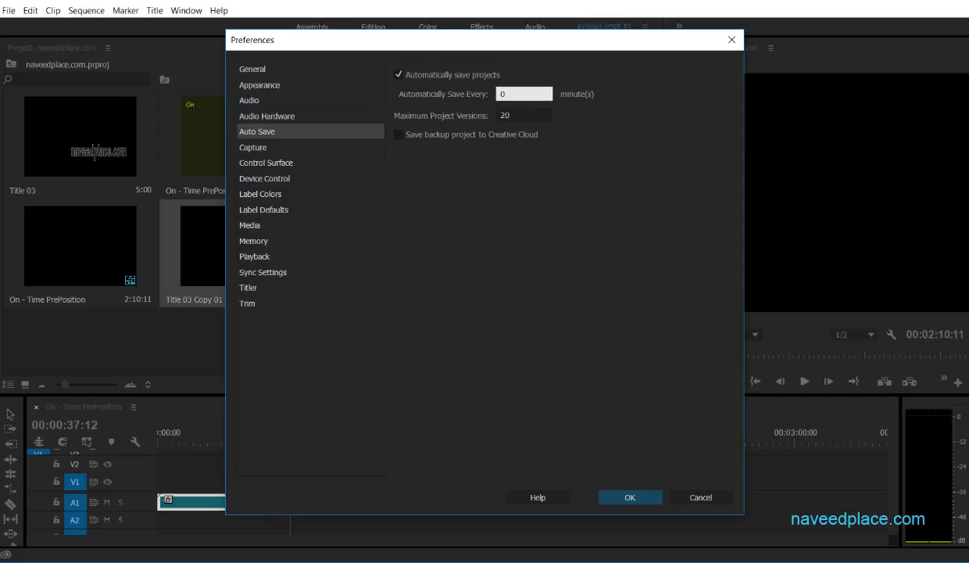
{"action": "type", "text": "3"}
{"action": "left_click", "coordinate": [569, 208]}
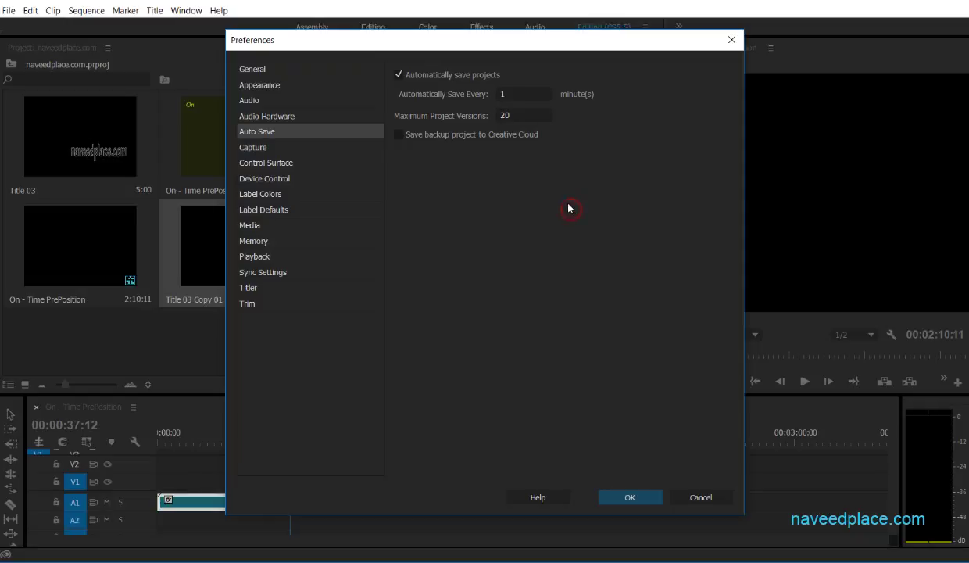
{"action": "left_click", "coordinate": [637, 498]}
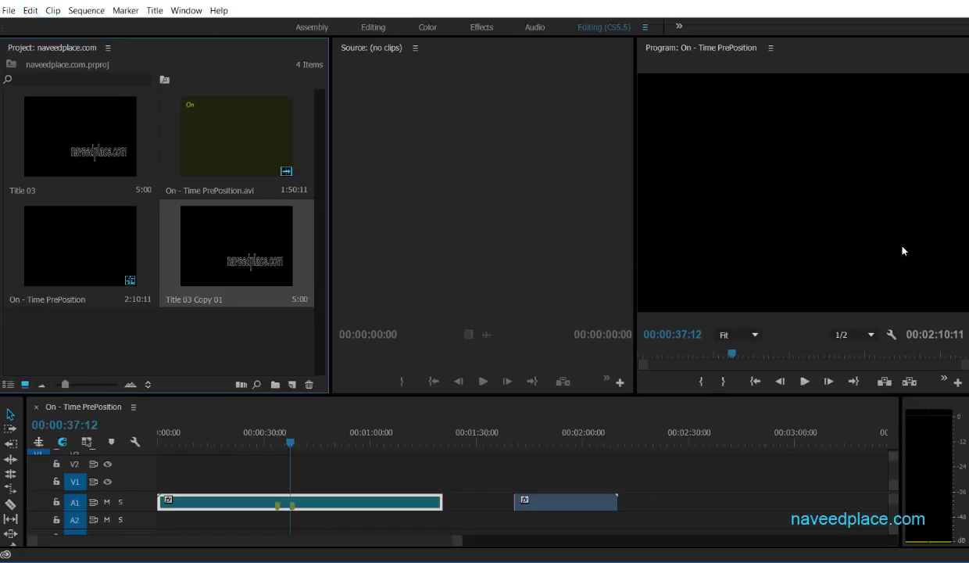
Step: Show the Edit menu with Undo, Cut, Find, Keyboard Shortcuts and Preferences
{"action": "left_click", "coordinate": [30, 10]}
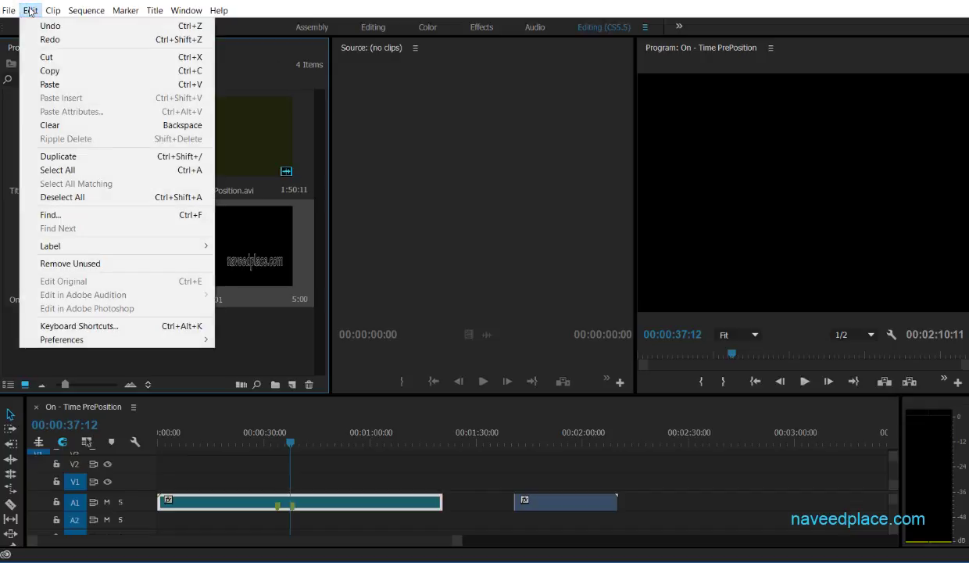